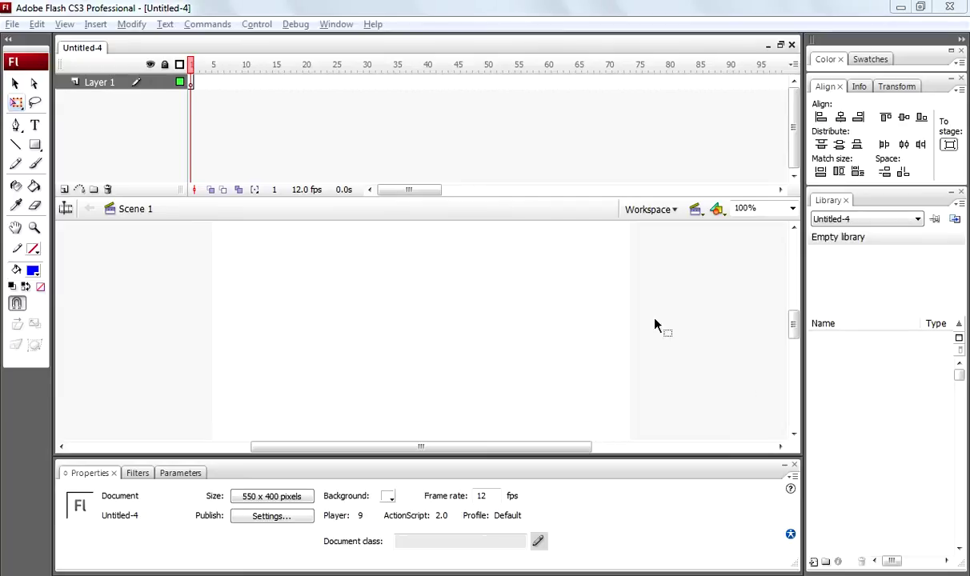
Resize the stage from 550 x 400 to 1024 x 768 pixels in Document Properties.
{"action": "left_click", "coordinate": [267, 501]}
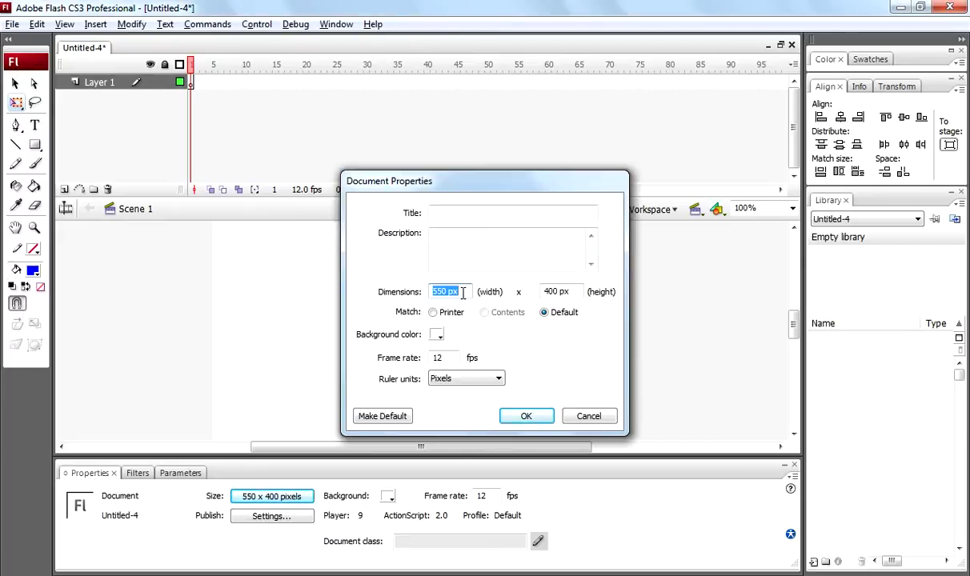
{"action": "type", "text": "1024"}
{"action": "key", "text": "Tab"}
{"action": "type", "text": "7"}
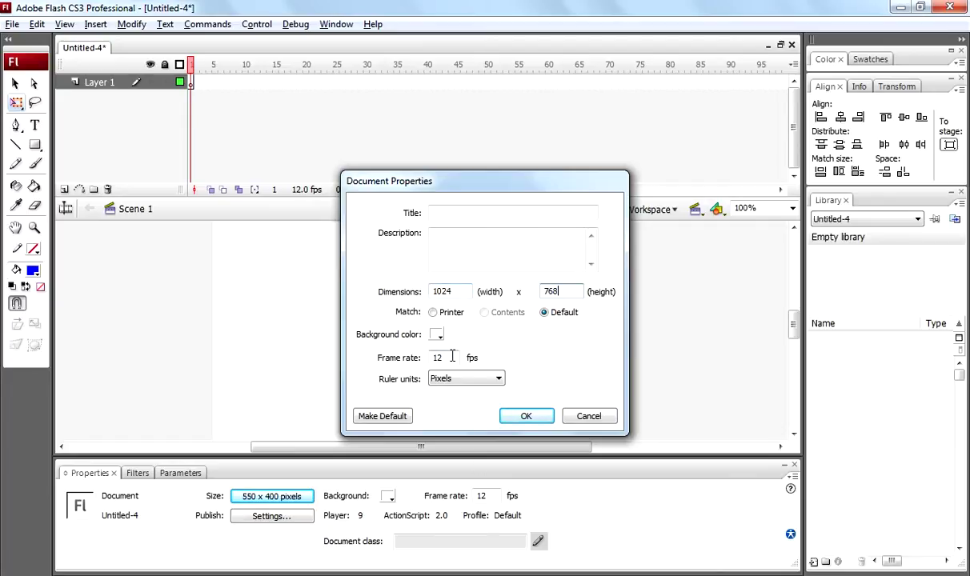
{"action": "left_click", "coordinate": [527, 416]}
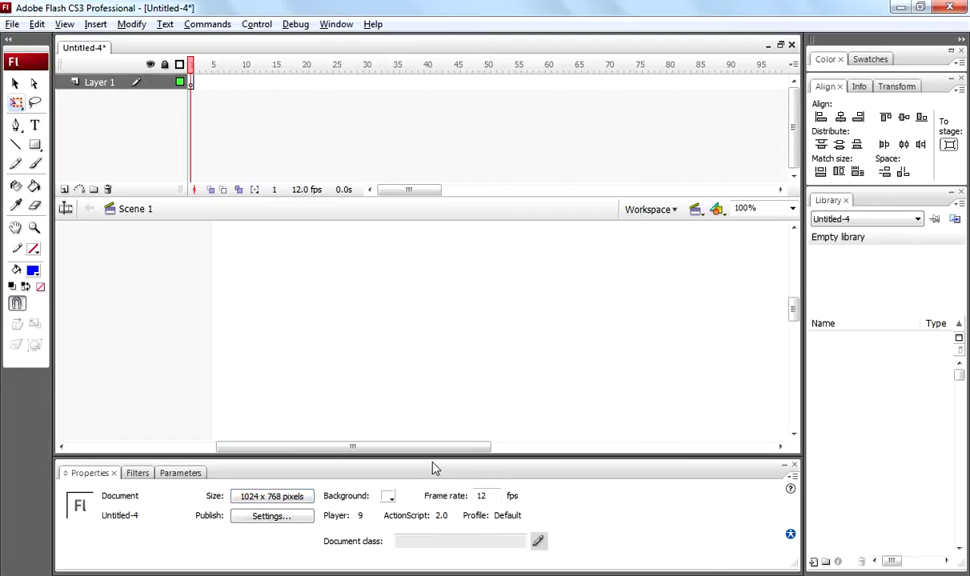
Collapse the Properties panel, fit the stage in view, and import the 'nature' image to the stage.
{"action": "left_click", "coordinate": [406, 472]}
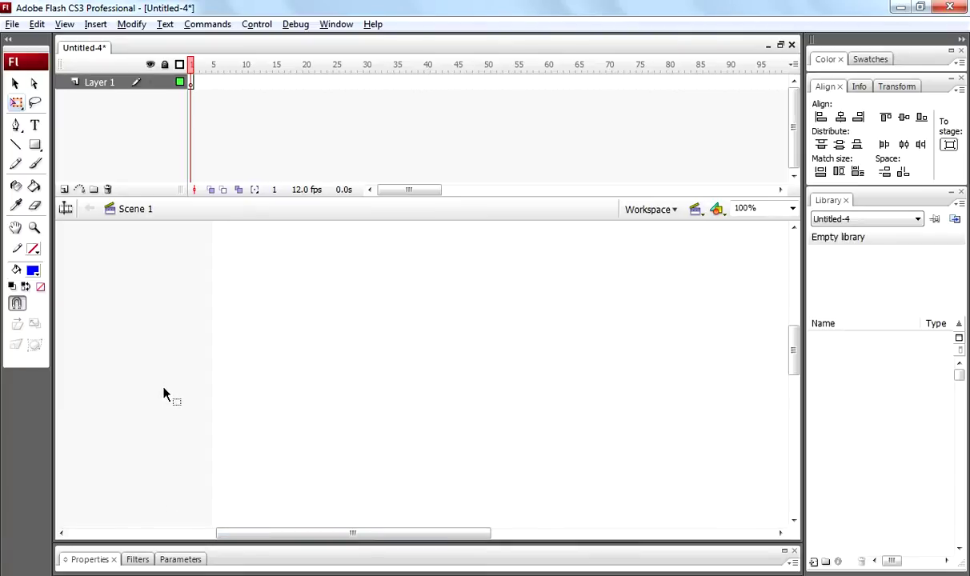
{"action": "key", "text": "ctrl+2"}
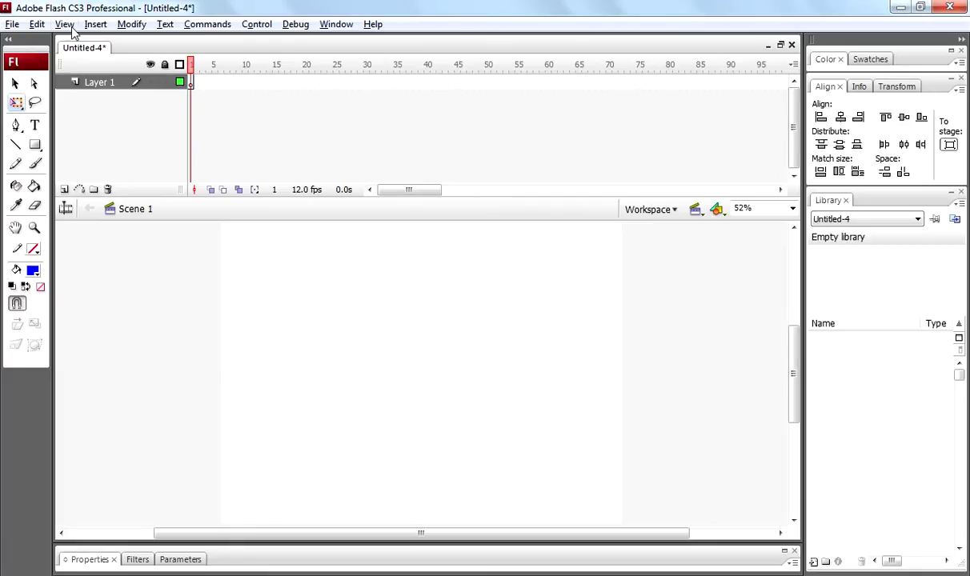
{"action": "left_click", "coordinate": [12, 24]}
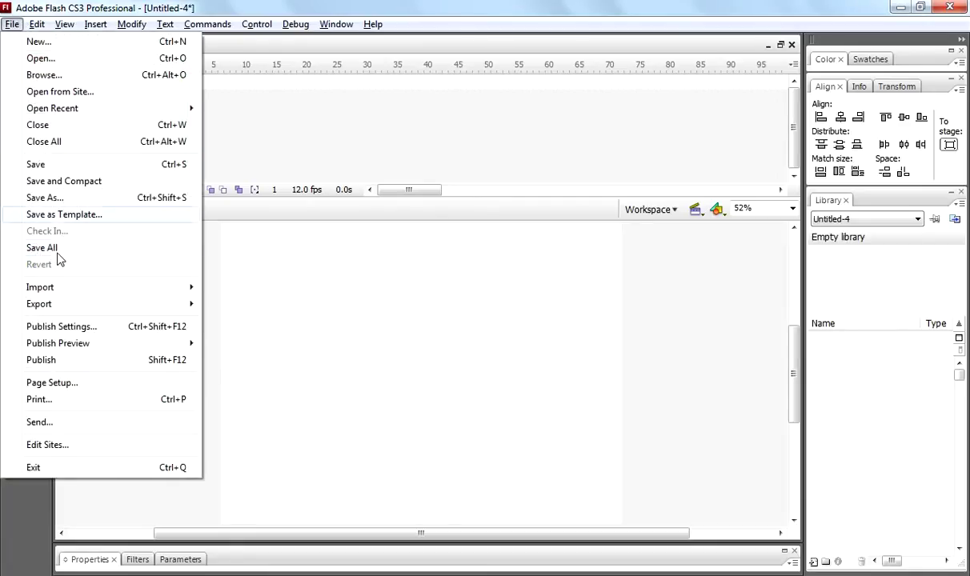
{"action": "mouse_move", "coordinate": [24, 288]}
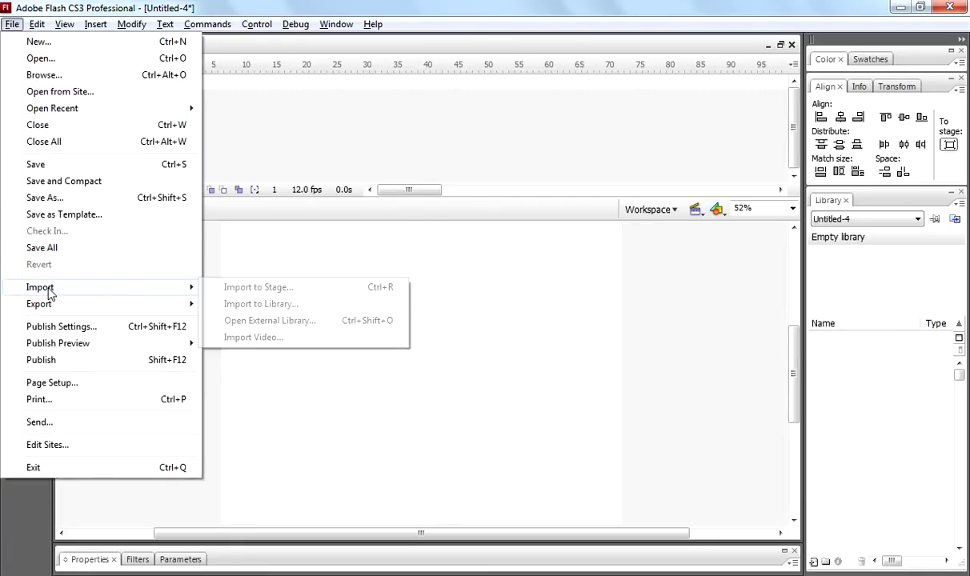
{"action": "left_click", "coordinate": [293, 295]}
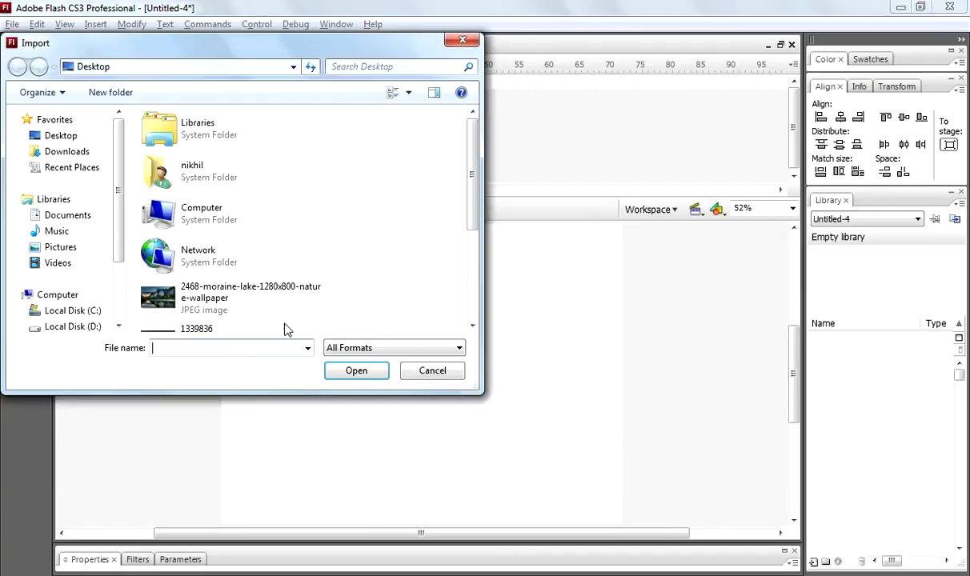
{"action": "left_click", "coordinate": [235, 298]}
{"action": "scroll", "coordinate": [232, 296], "scroll_direction": "down", "scroll_amount": 3}
{"action": "left_click", "coordinate": [198, 232]}
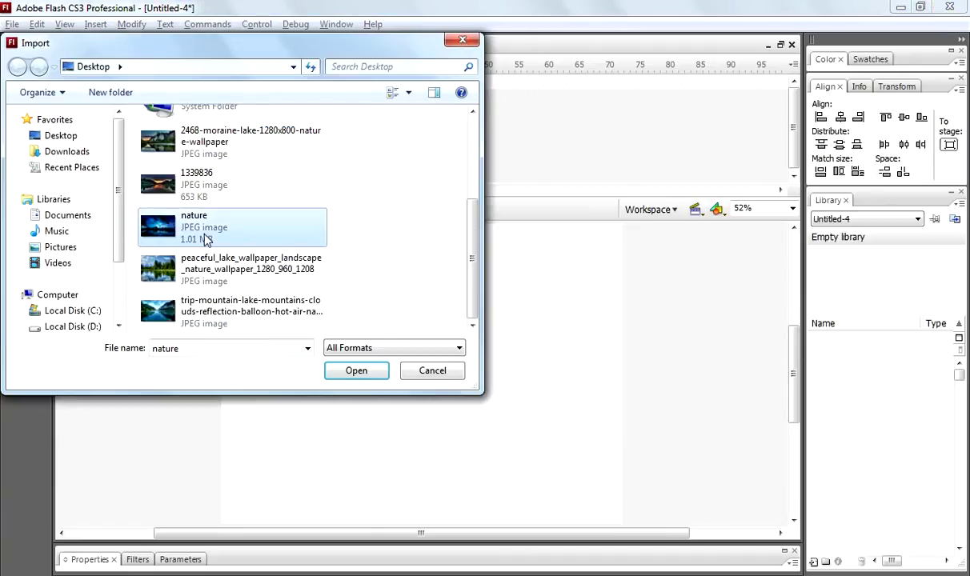
{"action": "left_click", "coordinate": [338, 372]}
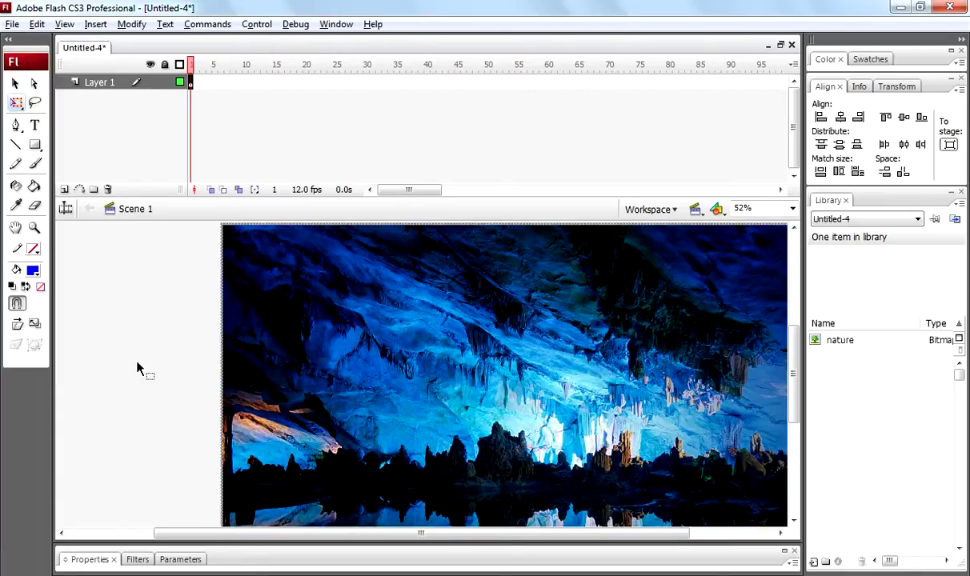
Centre the cave photo on the stage and match it to the stage's width and height.
{"action": "left_click", "coordinate": [118, 335]}
{"action": "left_click", "coordinate": [292, 344]}
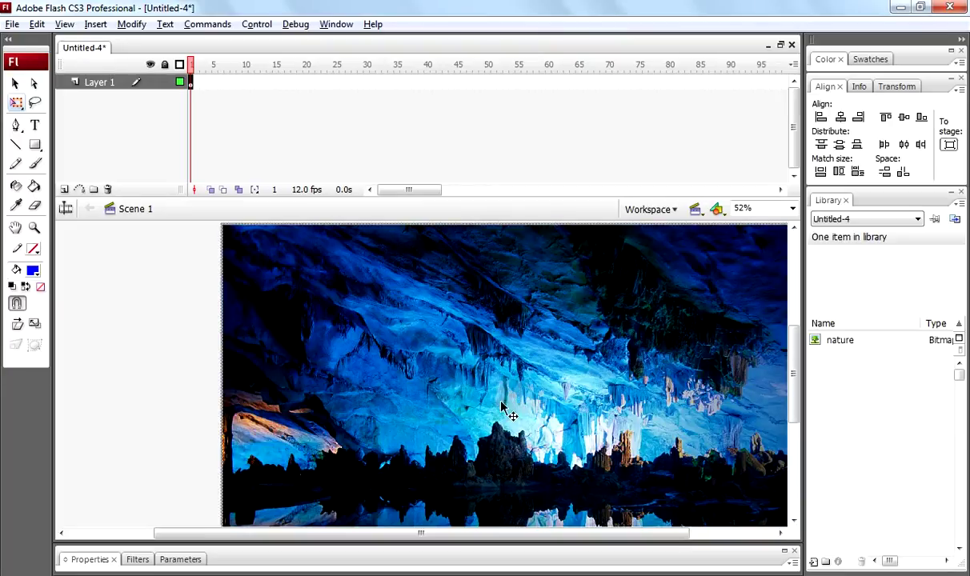
{"action": "left_click", "coordinate": [842, 118]}
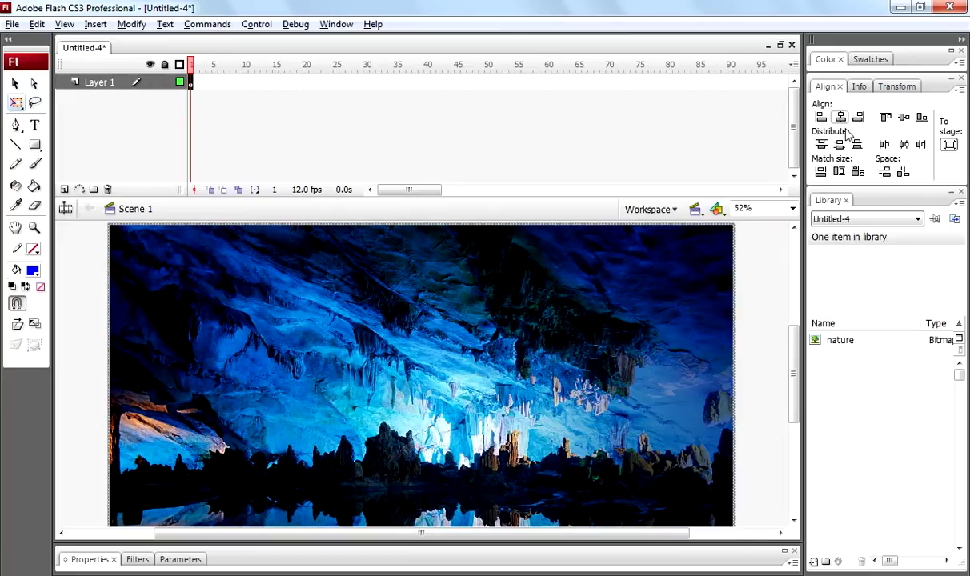
{"action": "left_click", "coordinate": [902, 118]}
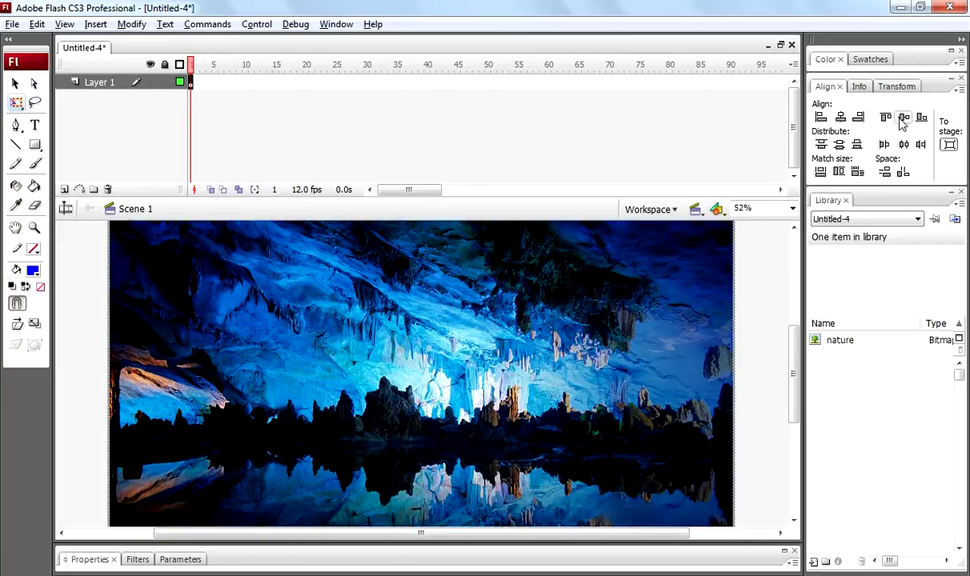
{"action": "left_click", "coordinate": [822, 173]}
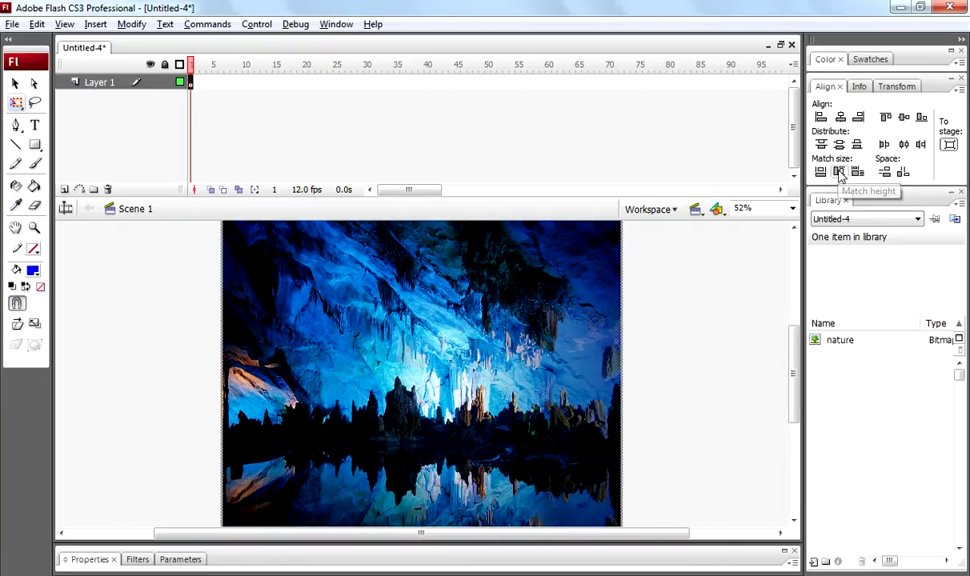
{"action": "left_click", "coordinate": [839, 173]}
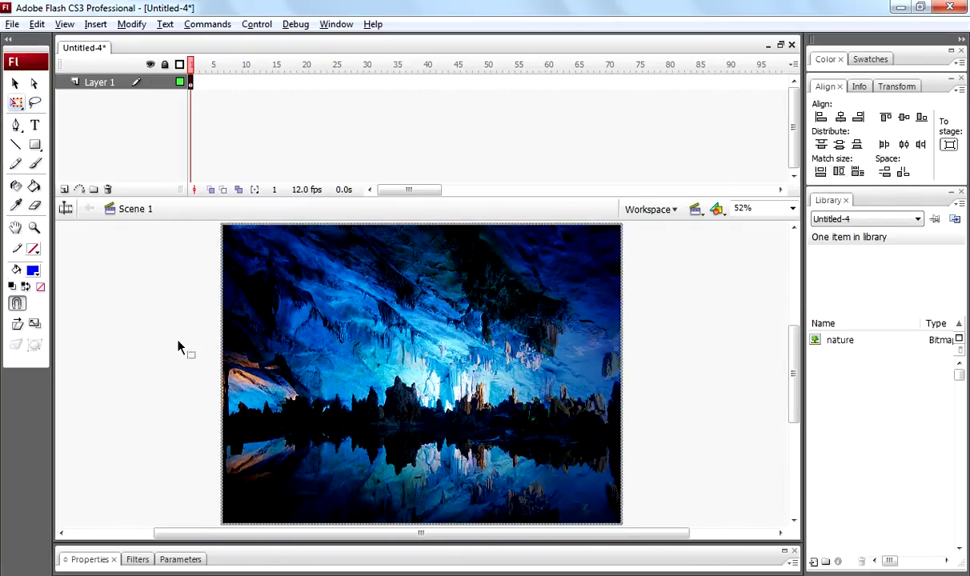
{"action": "left_click", "coordinate": [167, 328]}
{"action": "left_click", "coordinate": [296, 365]}
Add Layers 2 and 3, pasting a copy of the cave photo onto each.
{"action": "left_click", "coordinate": [66, 191]}
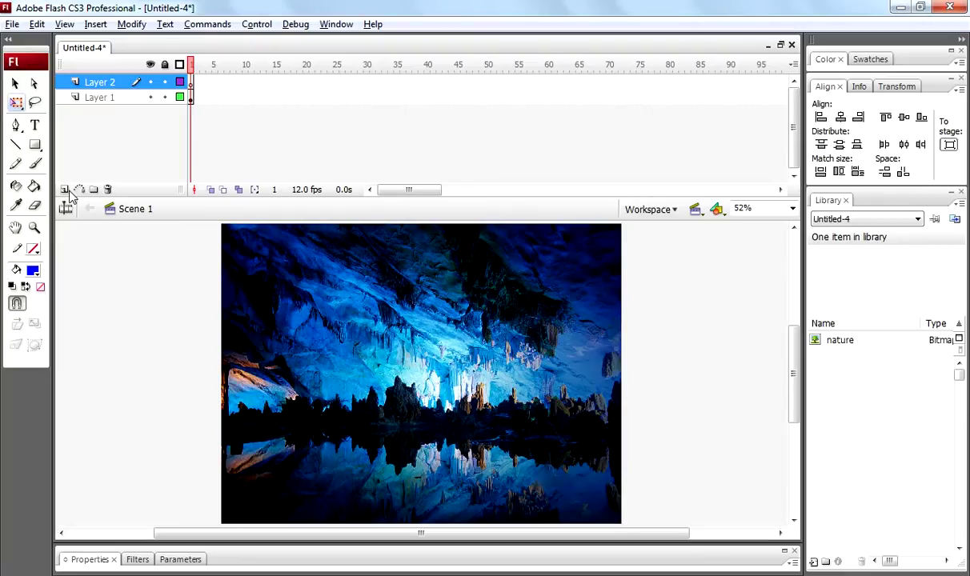
{"action": "key", "text": "ctrl+v"}
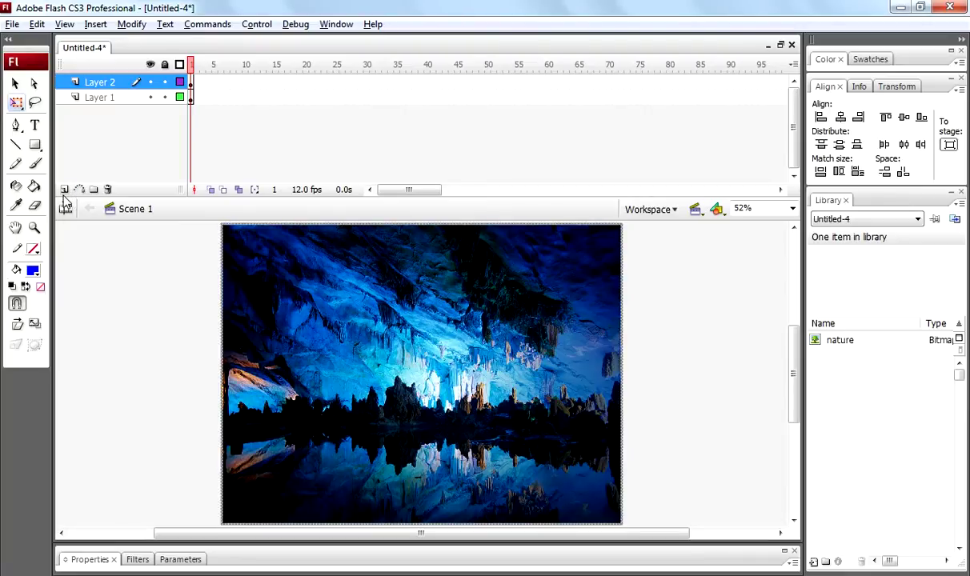
{"action": "left_click", "coordinate": [64, 192]}
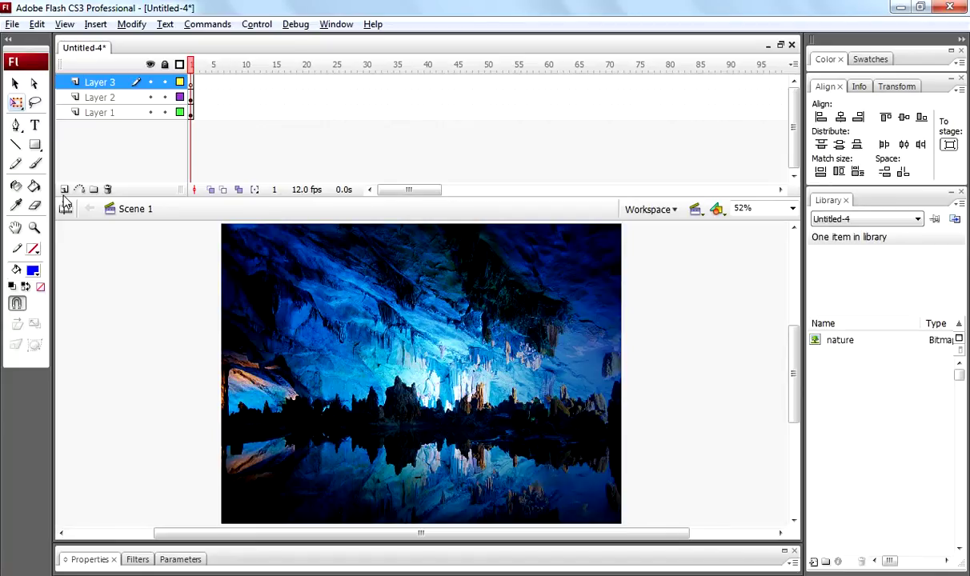
{"action": "key", "text": "ctrl+v"}
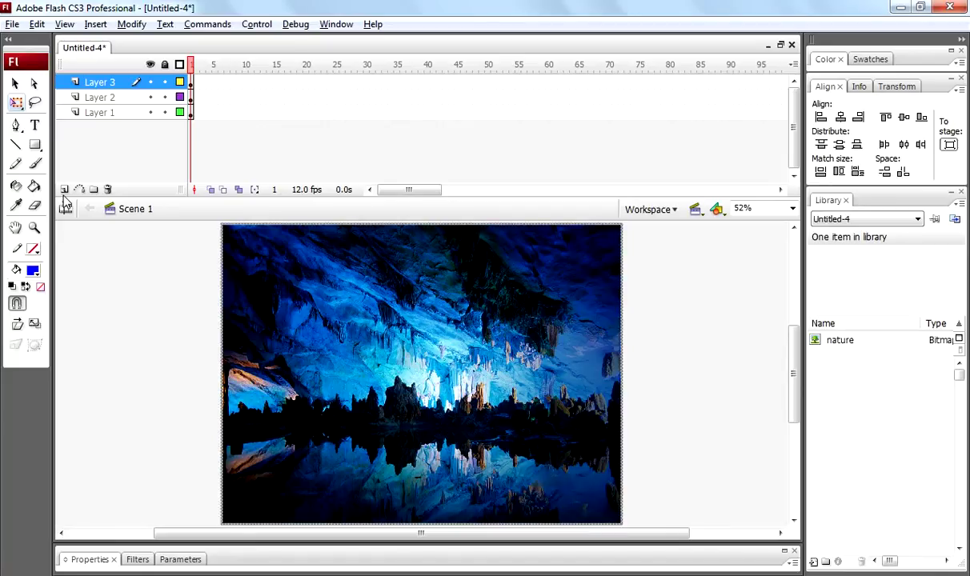
Switch between Layers 1, 2 and 3 to check each one's photo copy, ending on Layer 1.
{"action": "left_click", "coordinate": [97, 113]}
{"action": "left_click", "coordinate": [102, 98]}
{"action": "left_click", "coordinate": [111, 82]}
{"action": "left_click", "coordinate": [102, 113]}
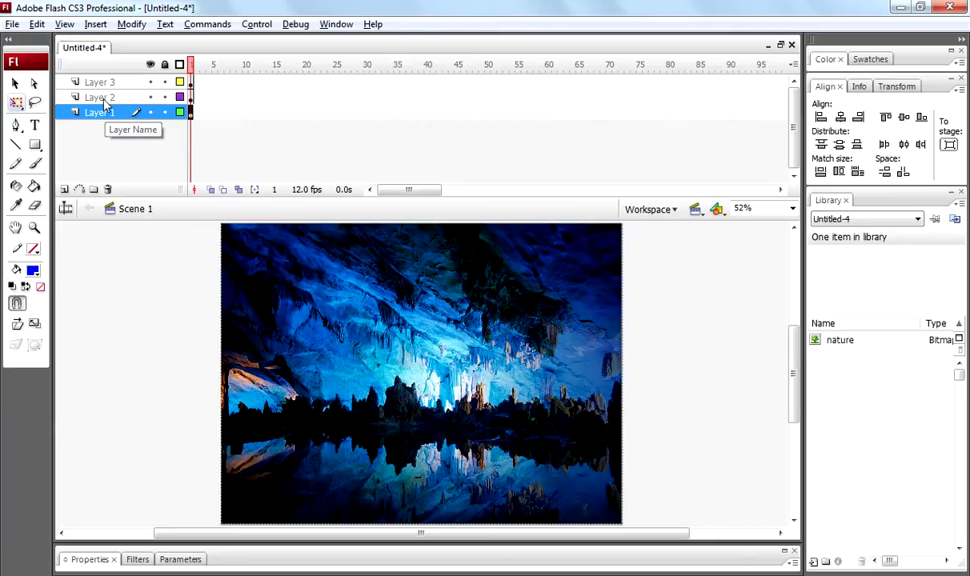
{"action": "left_click", "coordinate": [103, 98]}
{"action": "left_click", "coordinate": [105, 83]}
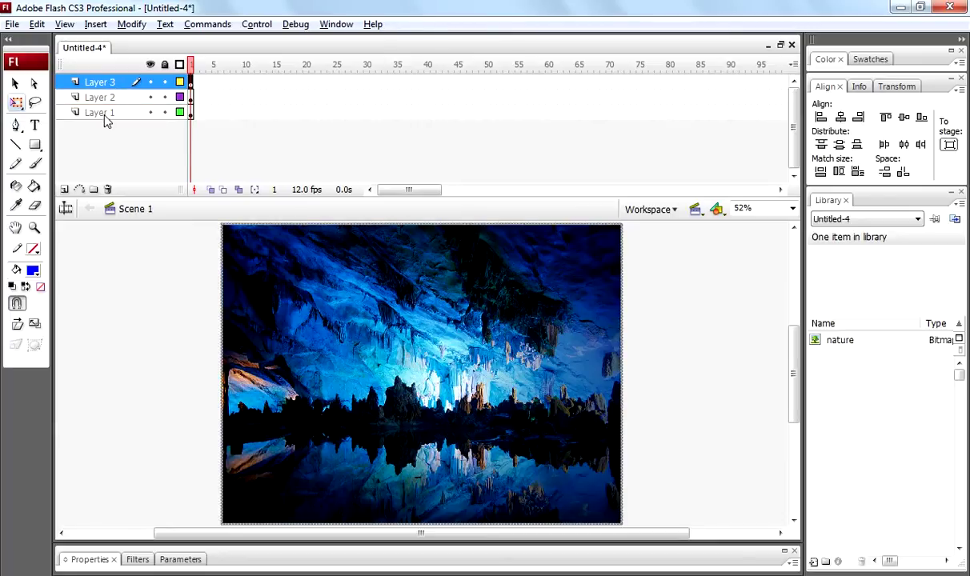
{"action": "left_click", "coordinate": [98, 111]}
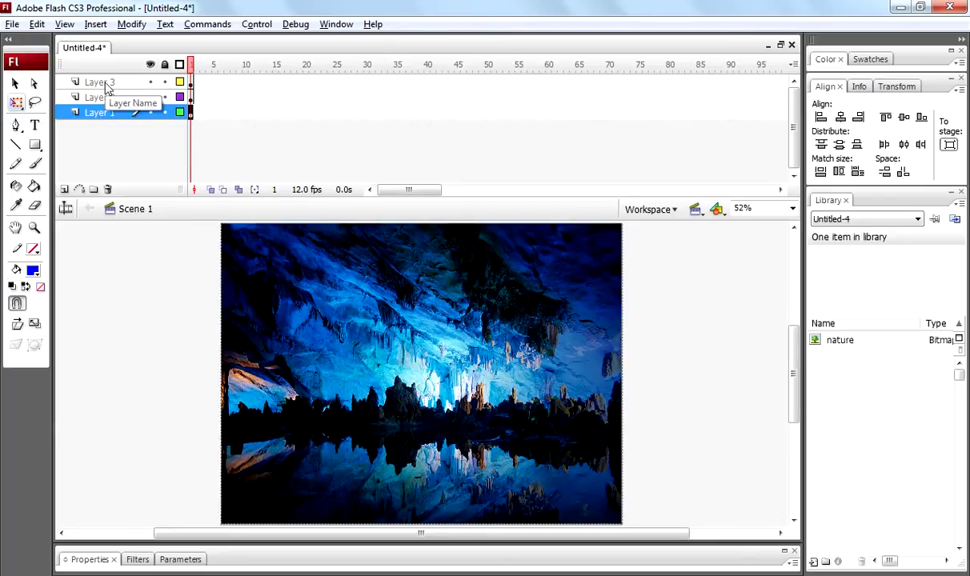
Add a fourth layer above Layer 3 and rename it 'mask'.
{"action": "left_click", "coordinate": [104, 83]}
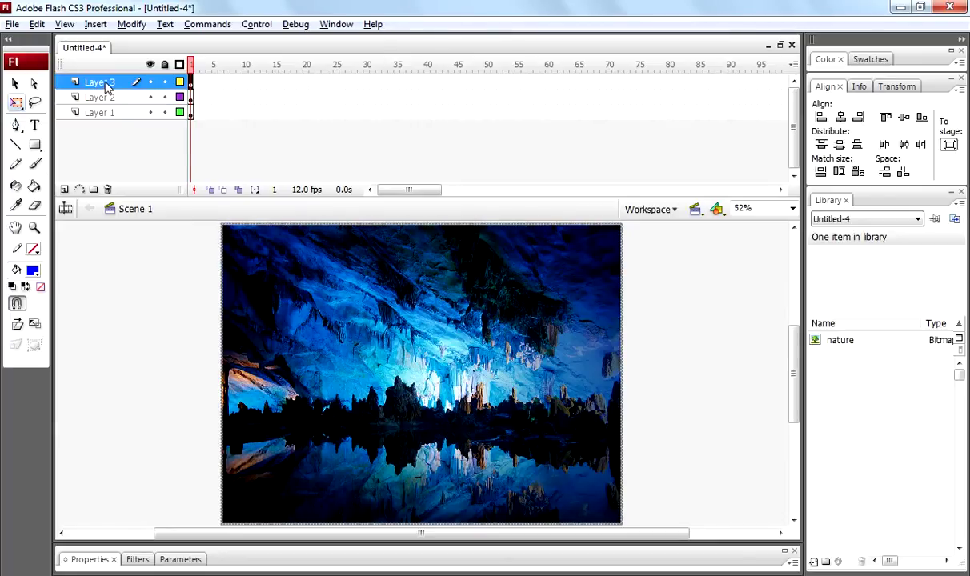
{"action": "left_click", "coordinate": [63, 189]}
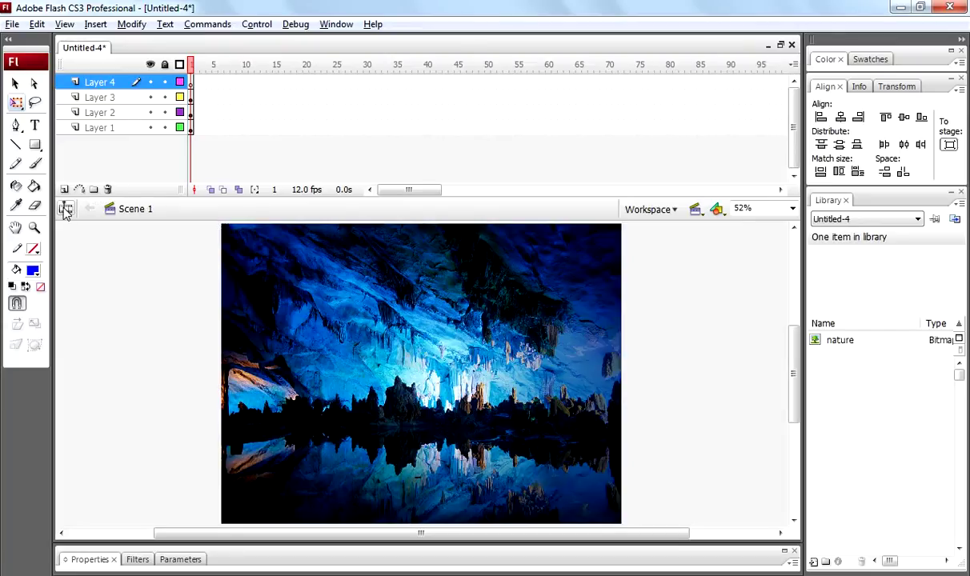
{"action": "double_click", "coordinate": [109, 84]}
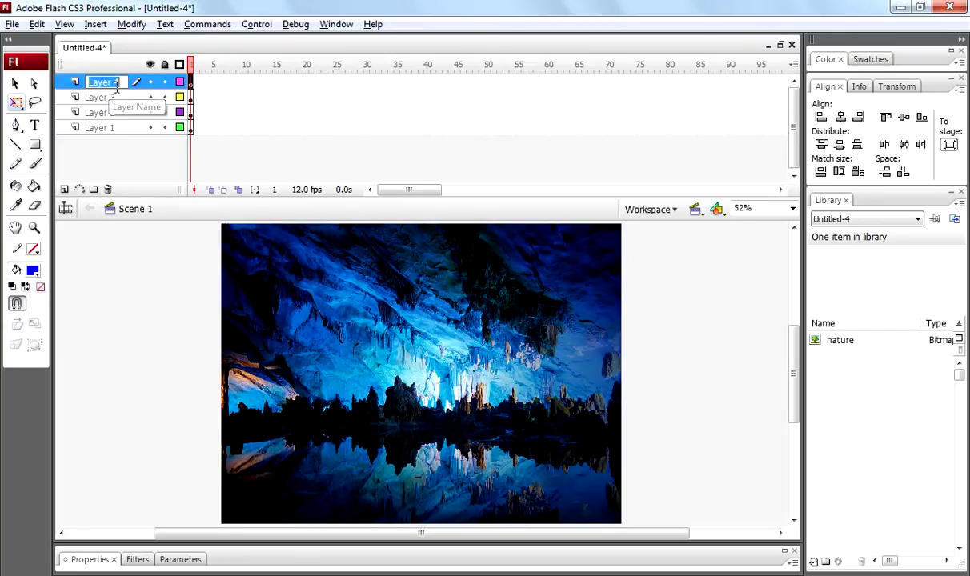
{"action": "type", "text": "mask"}
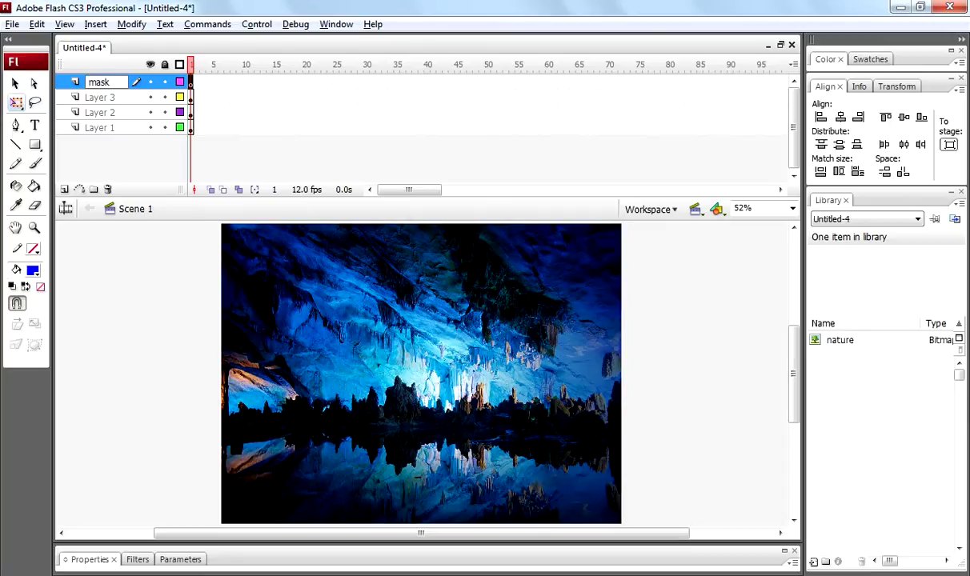
{"action": "key", "text": "Return"}
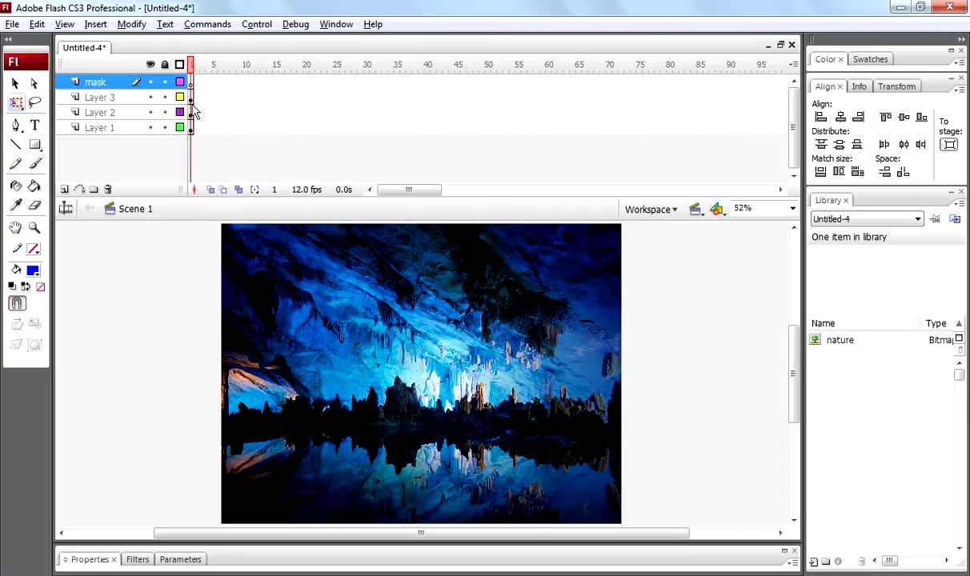
Draw a rectangle on the mask layer covering the cave image down to the waterline.
{"action": "left_click", "coordinate": [35, 144]}
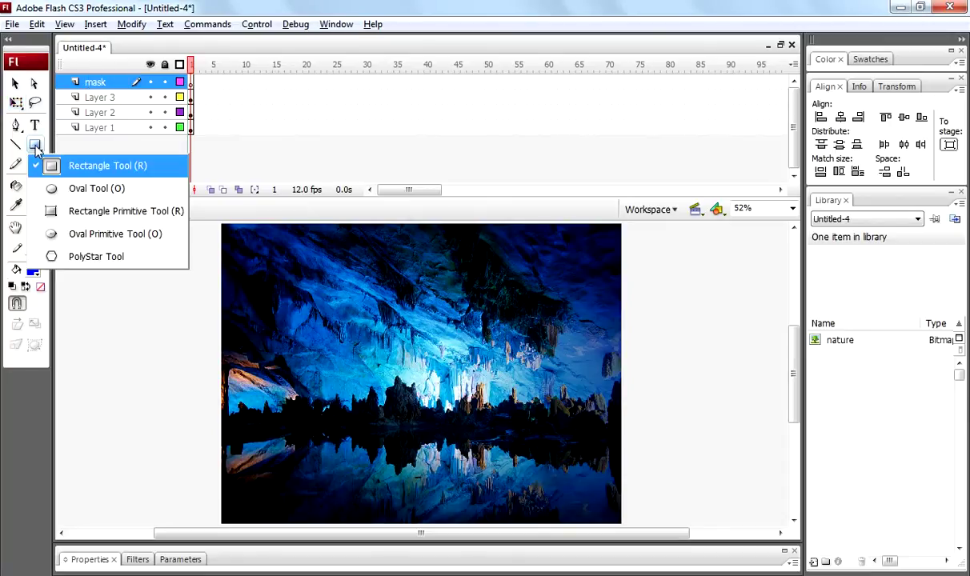
{"action": "left_click", "coordinate": [96, 172]}
{"action": "scroll", "coordinate": [184, 300], "scroll_direction": "up", "scroll_amount": 2}
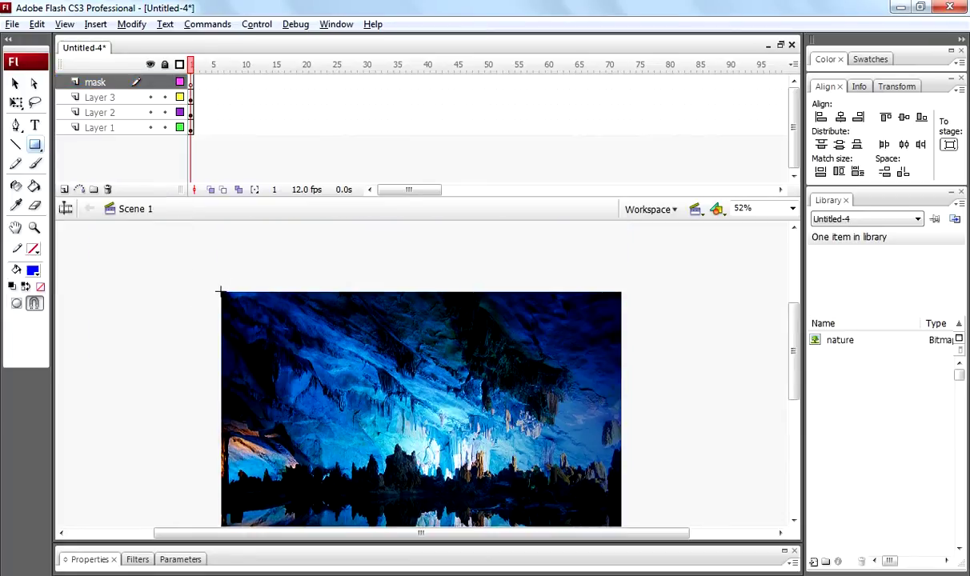
{"action": "left_click_drag", "start_coordinate": [221, 291], "coordinate": [622, 484]}
{"action": "scroll", "coordinate": [431, 441], "scroll_direction": "down", "scroll_amount": 2}
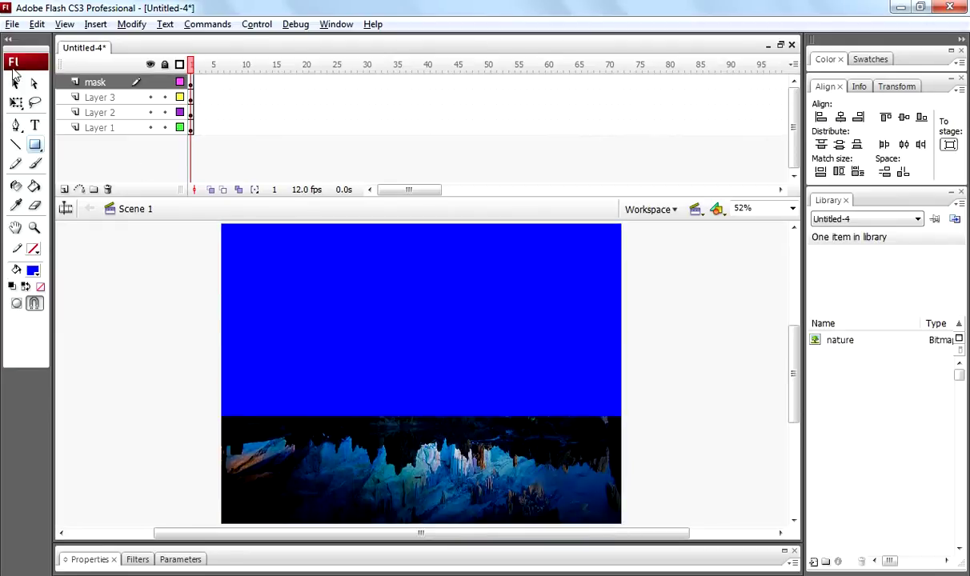
{"action": "left_click", "coordinate": [16, 102]}
Turn the mask layer into a mask over Layer 3, then select the cave image on Layer 2.
{"action": "left_click", "coordinate": [96, 83]}
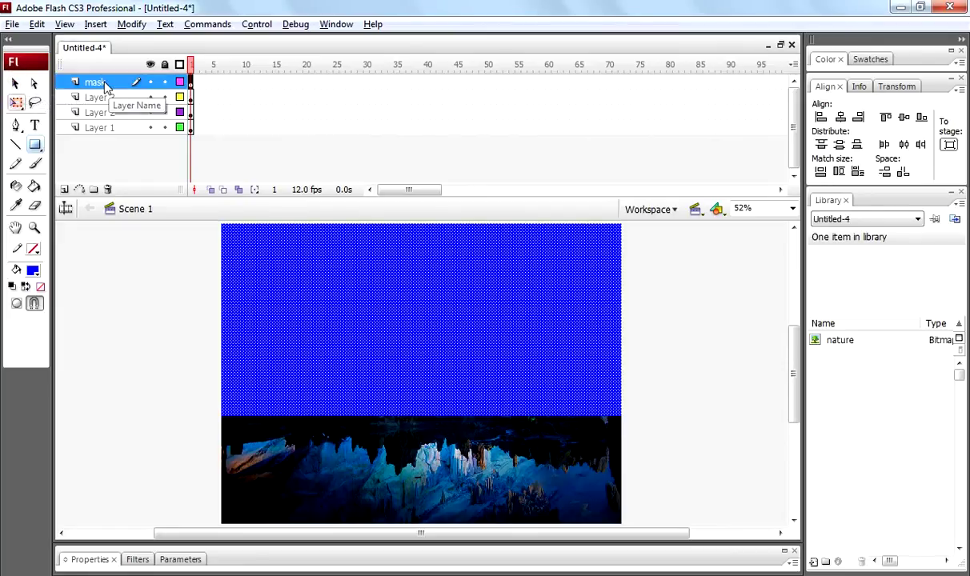
{"action": "right_click", "coordinate": [105, 86]}
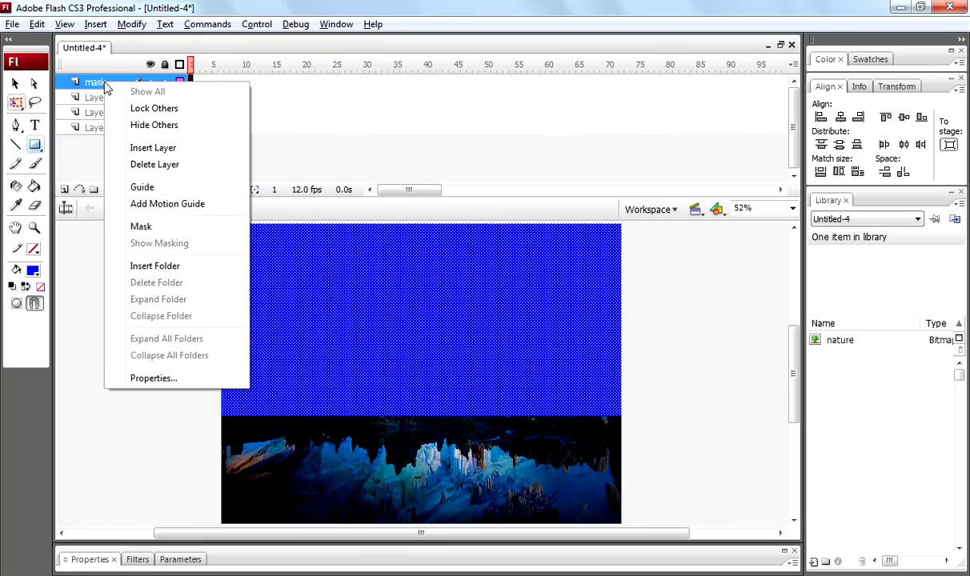
{"action": "left_click", "coordinate": [142, 228]}
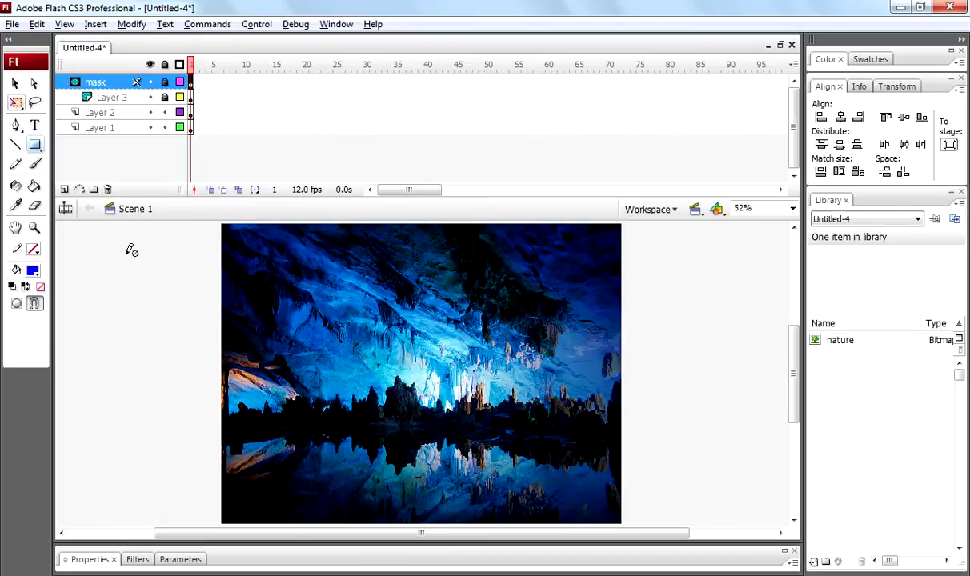
{"action": "left_click", "coordinate": [14, 83]}
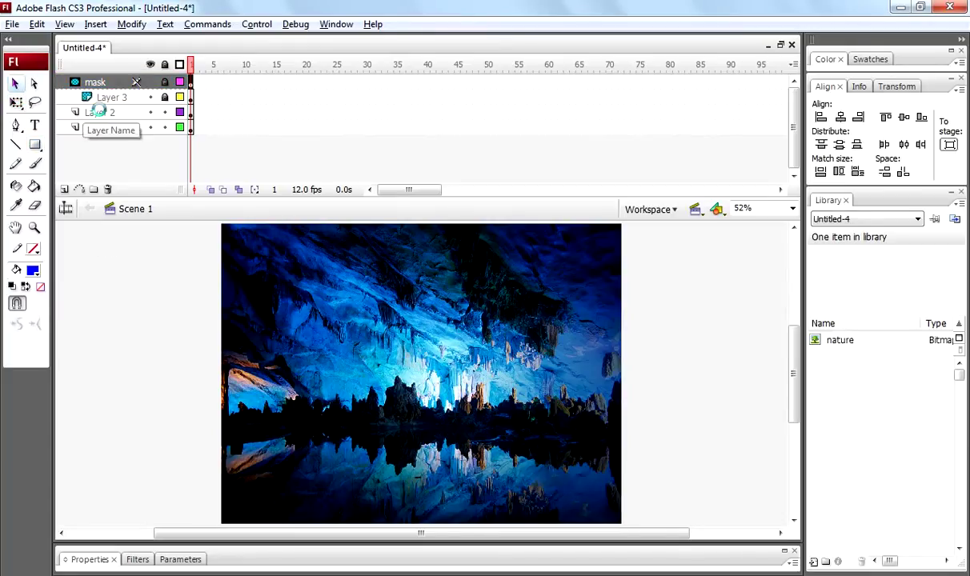
{"action": "left_click", "coordinate": [96, 111]}
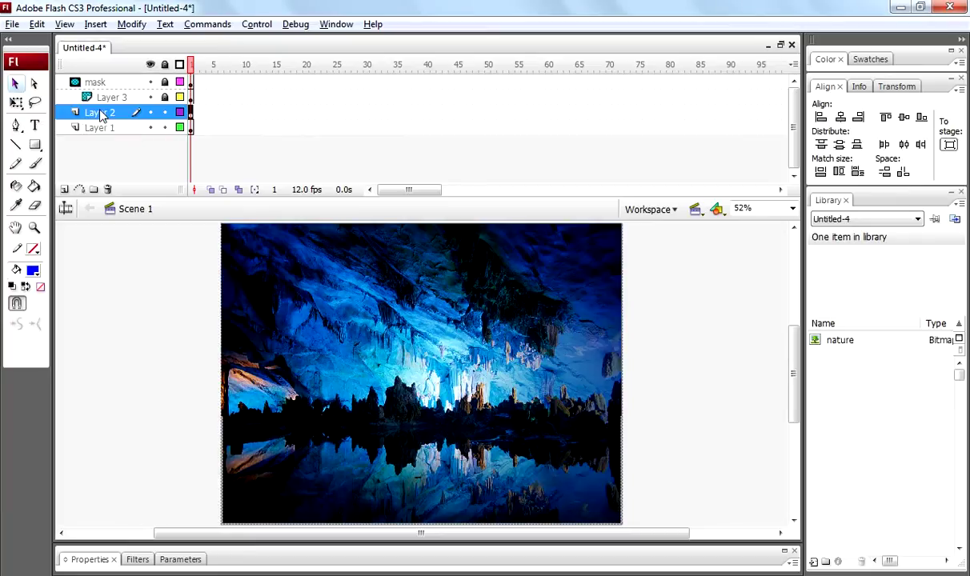
{"action": "right_click", "coordinate": [339, 326]}
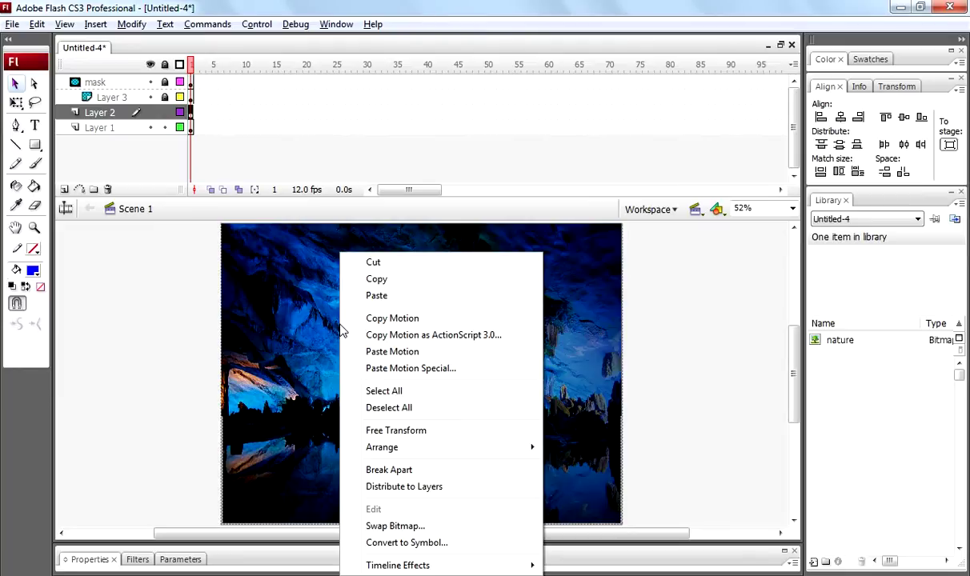
Convert the Layer 2 cave image into a movie clip symbol named Symbol 1.
{"action": "left_click", "coordinate": [381, 544]}
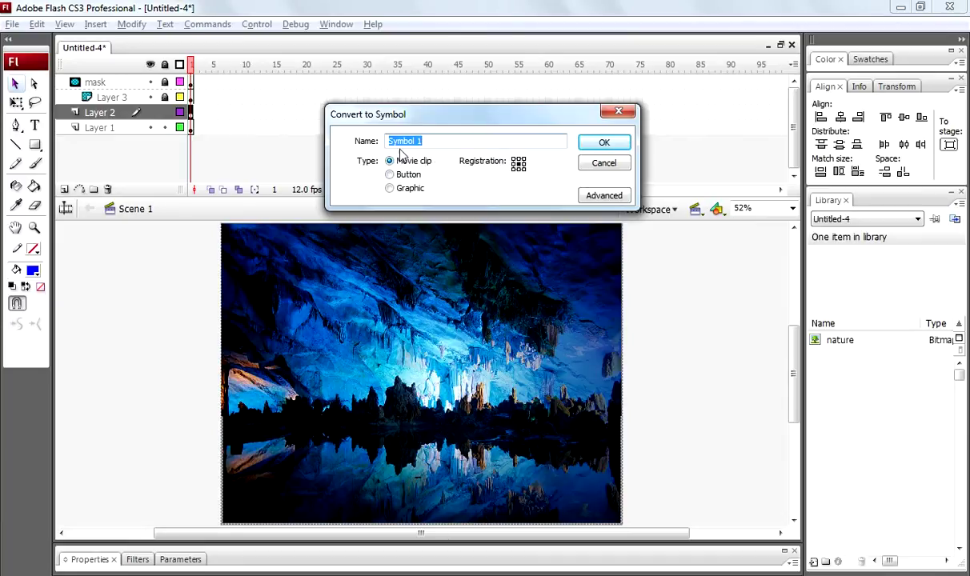
{"action": "left_click", "coordinate": [604, 143]}
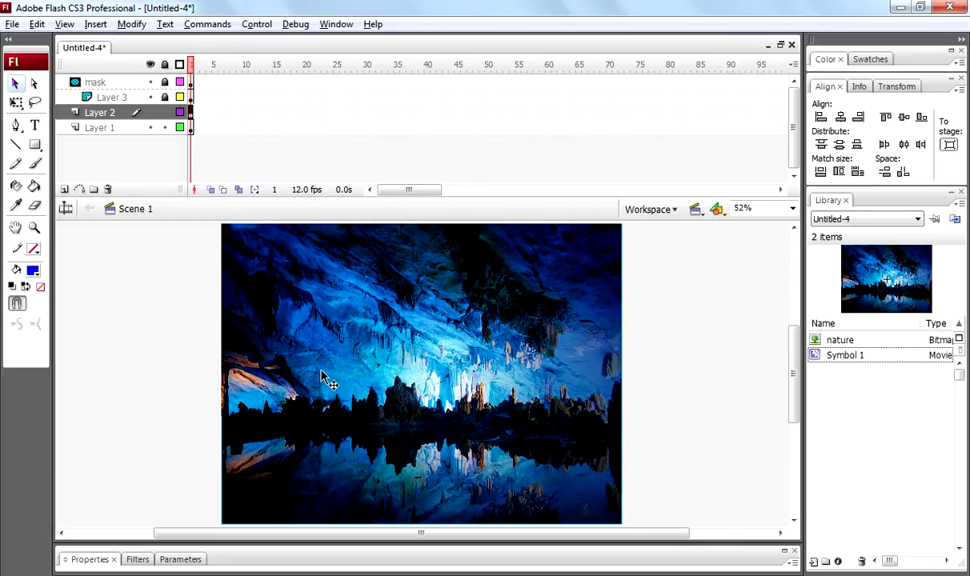
Scale Symbol 1 up slightly past the original image edges with Free Transform.
{"action": "key", "text": "q"}
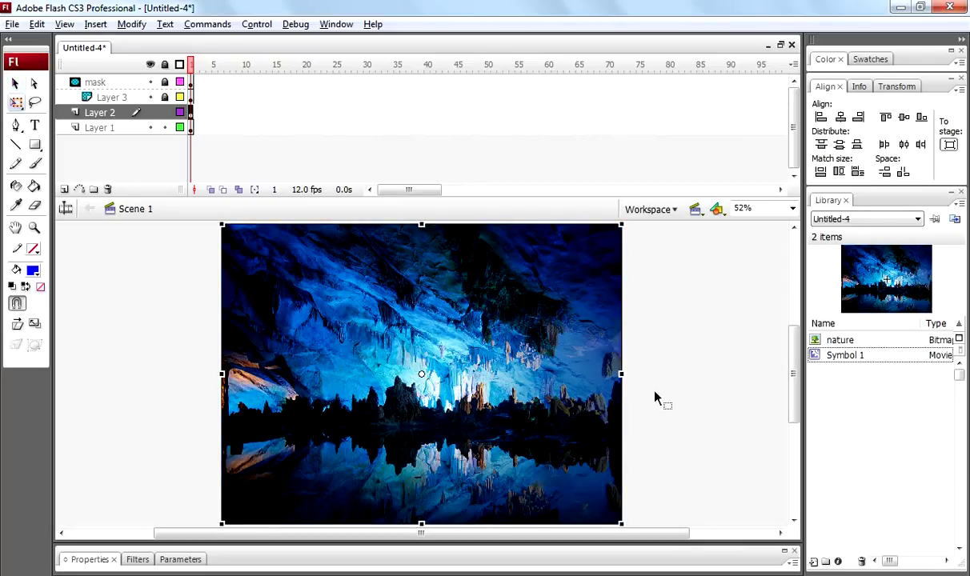
{"action": "scroll", "coordinate": [582, 332], "scroll_direction": "up", "scroll_amount": 2}
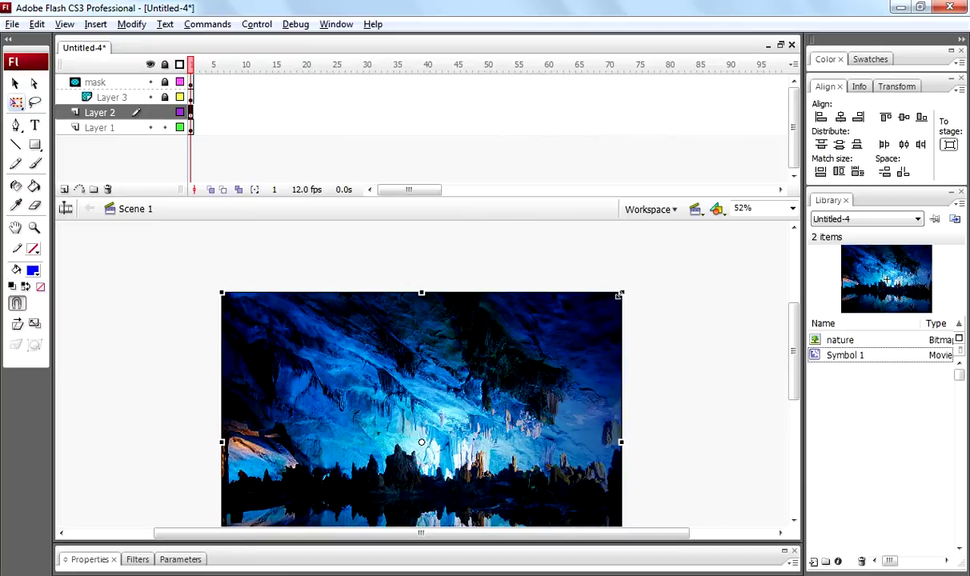
{"action": "left_click_drag", "start_coordinate": [619, 296], "coordinate": [628, 287]}
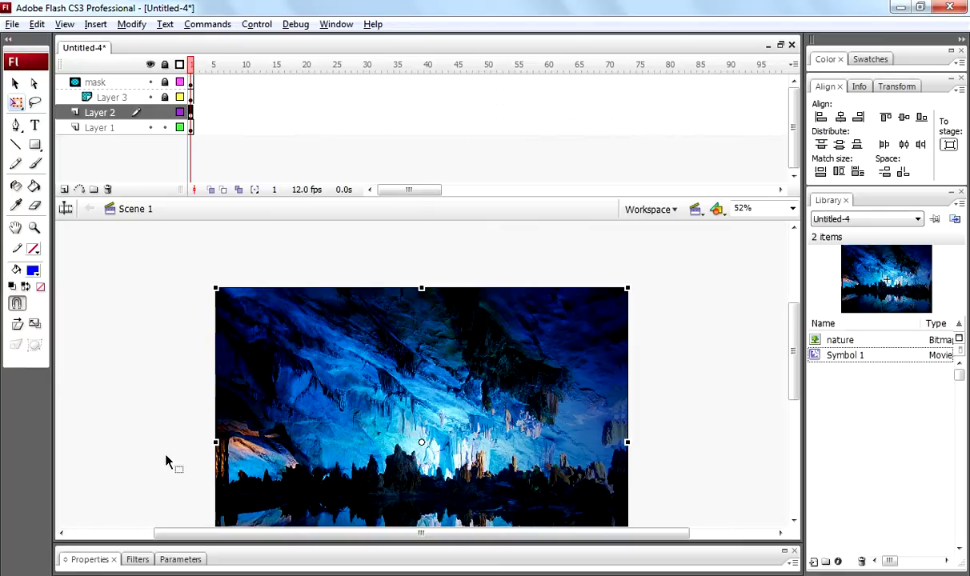
{"action": "scroll", "coordinate": [165, 462], "scroll_direction": "down", "scroll_amount": 2}
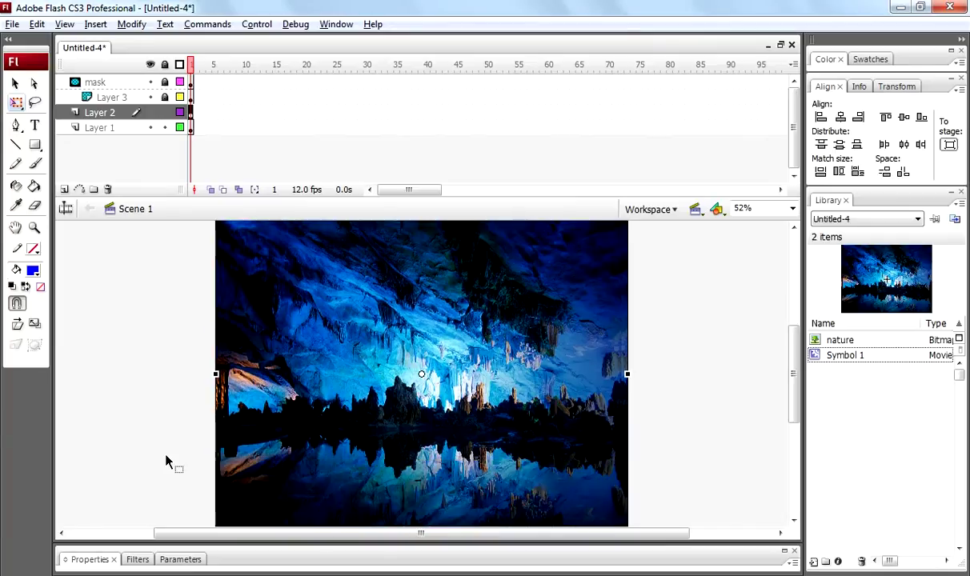
{"action": "double_click", "coordinate": [355, 343]}
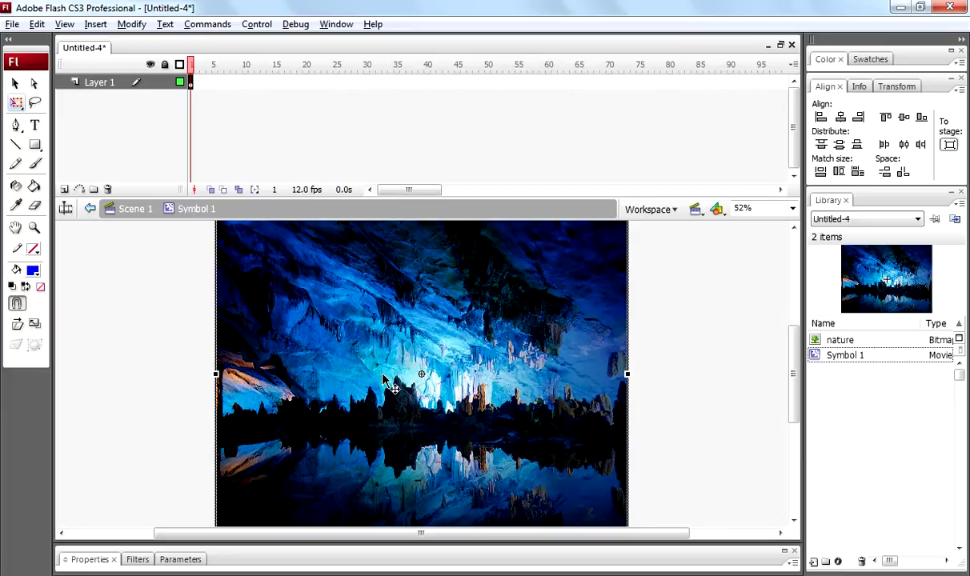
Inside Symbol 1, add a new layer above Layer 1 and name it 'mask'.
{"action": "left_click", "coordinate": [64, 189]}
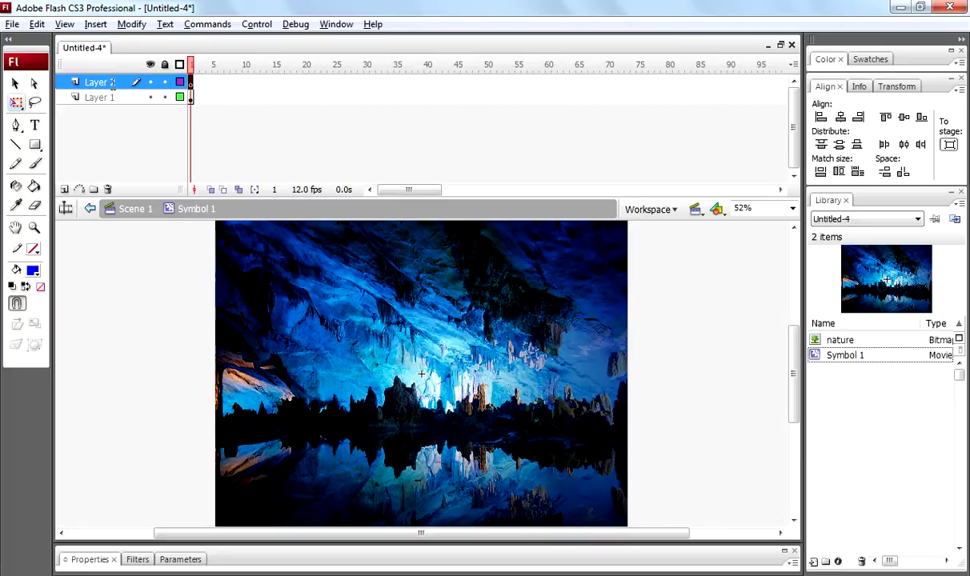
{"action": "double_click", "coordinate": [112, 82]}
{"action": "type", "text": "mas"}
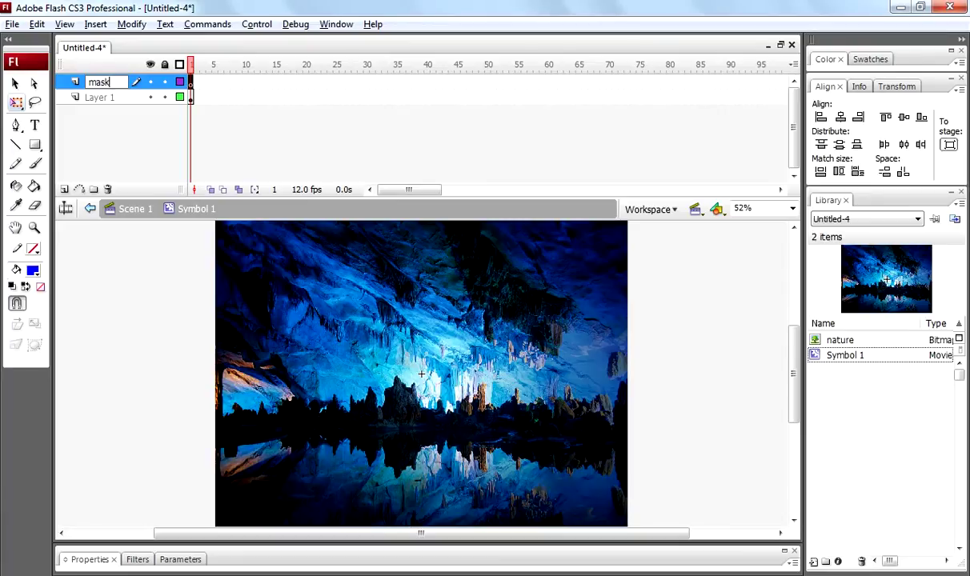
{"action": "type", "text": "k"}
{"action": "key", "text": "Return"}
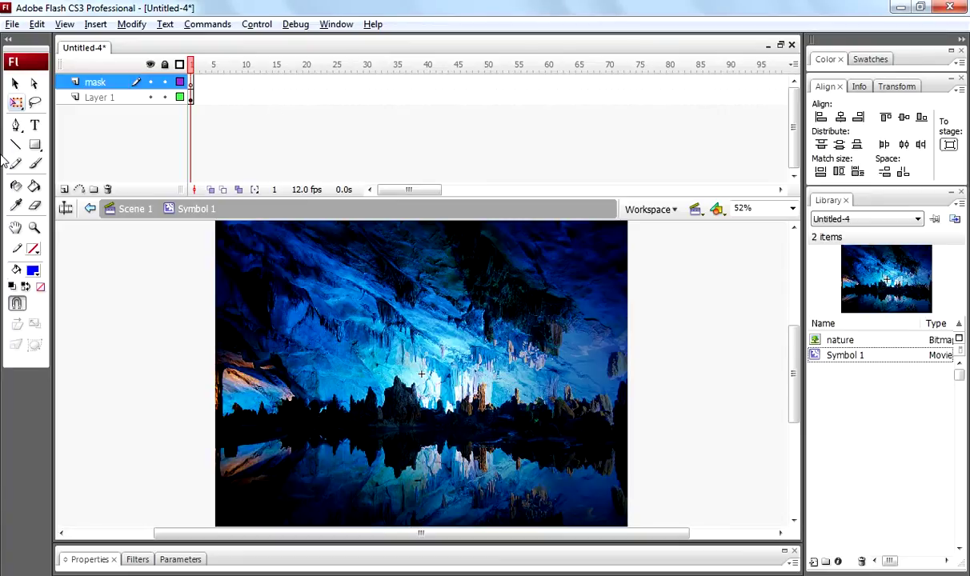
Draw a thin blue rectangle across the top of the image and select it.
{"action": "left_click_drag", "start_coordinate": [34, 145], "coordinate": [94, 172]}
{"action": "scroll", "coordinate": [192, 272], "scroll_direction": "up", "scroll_amount": 2}
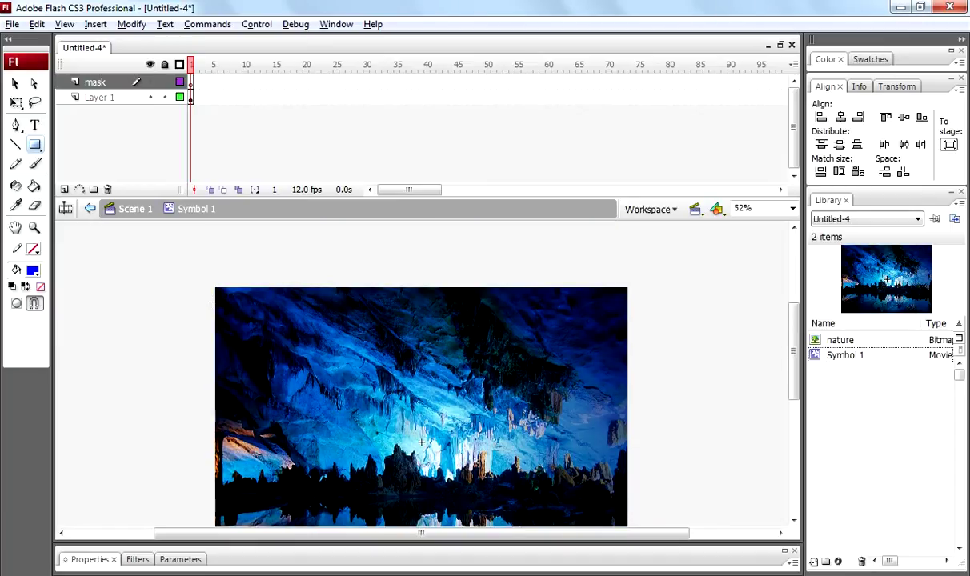
{"action": "left_click_drag", "start_coordinate": [217, 304], "coordinate": [627, 317]}
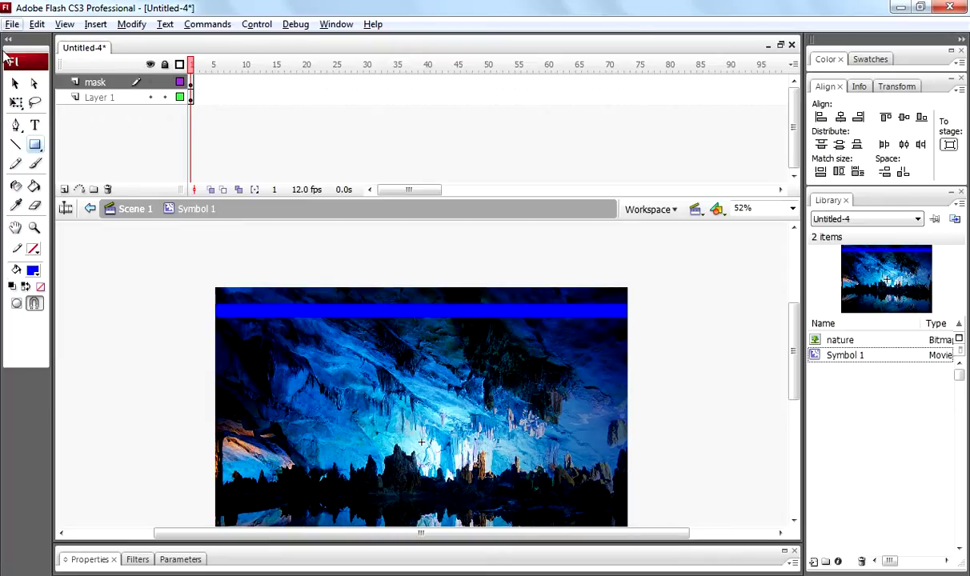
{"action": "left_click", "coordinate": [15, 84]}
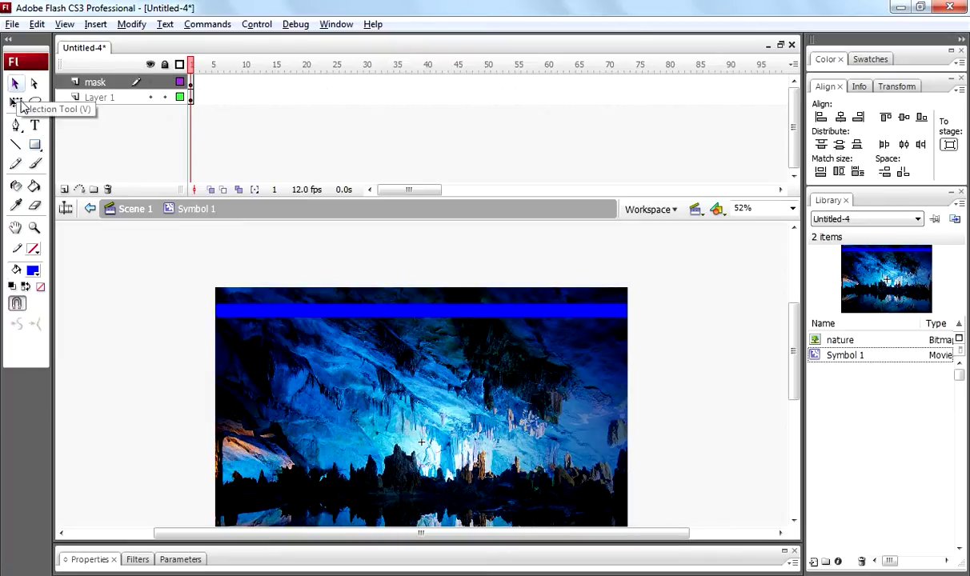
{"action": "left_click", "coordinate": [365, 313]}
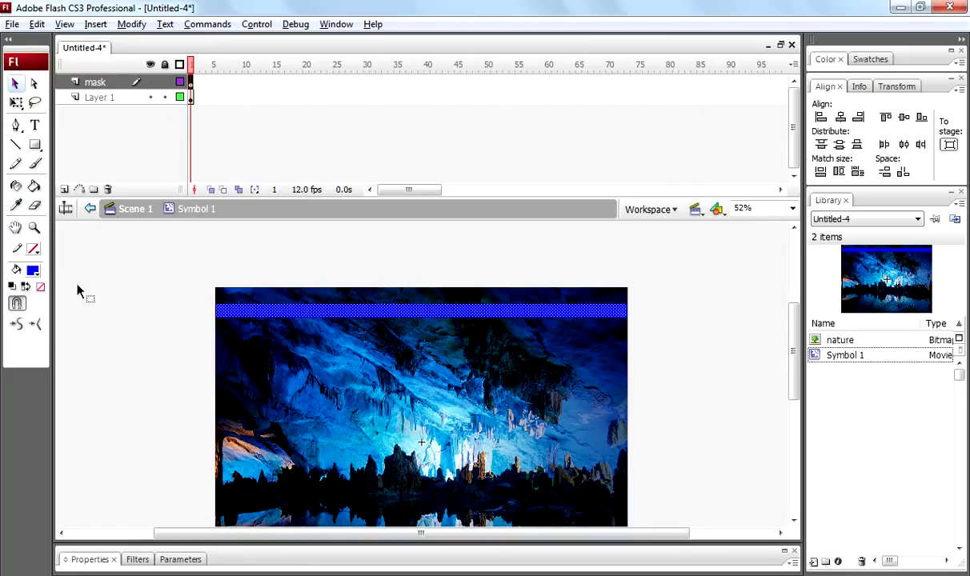
Duplicate the blue bar repeatedly with Ctrl+D, nudging copies lower, to stripe the image downward.
{"action": "key", "text": "ctrl+d"}
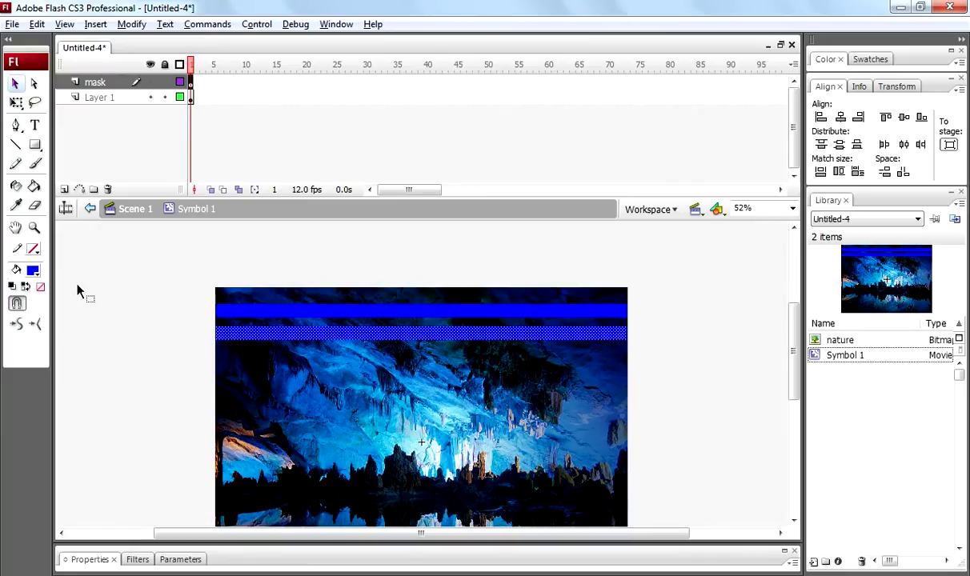
{"action": "key", "text": "ctrl+d"}
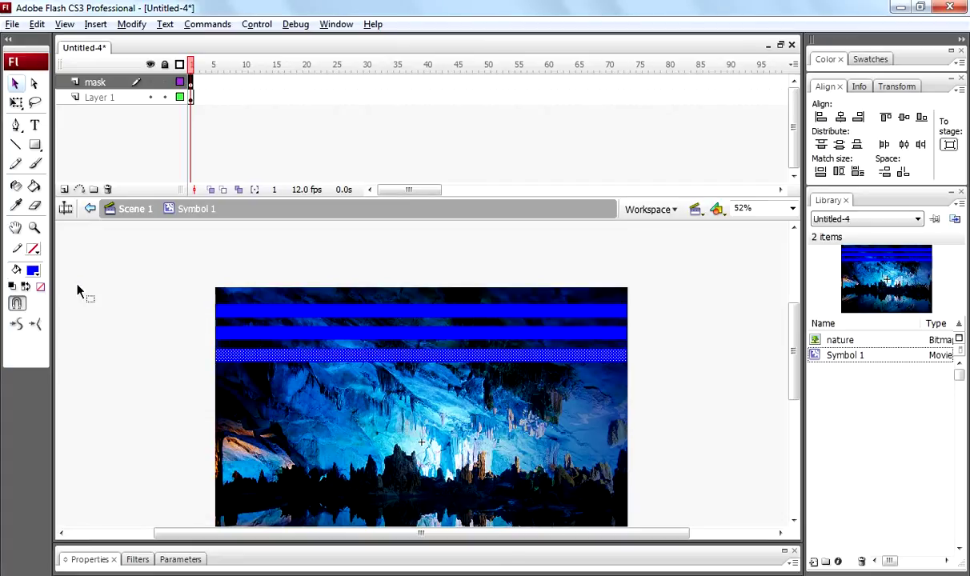
{"action": "key", "text": "ctrl+d"}
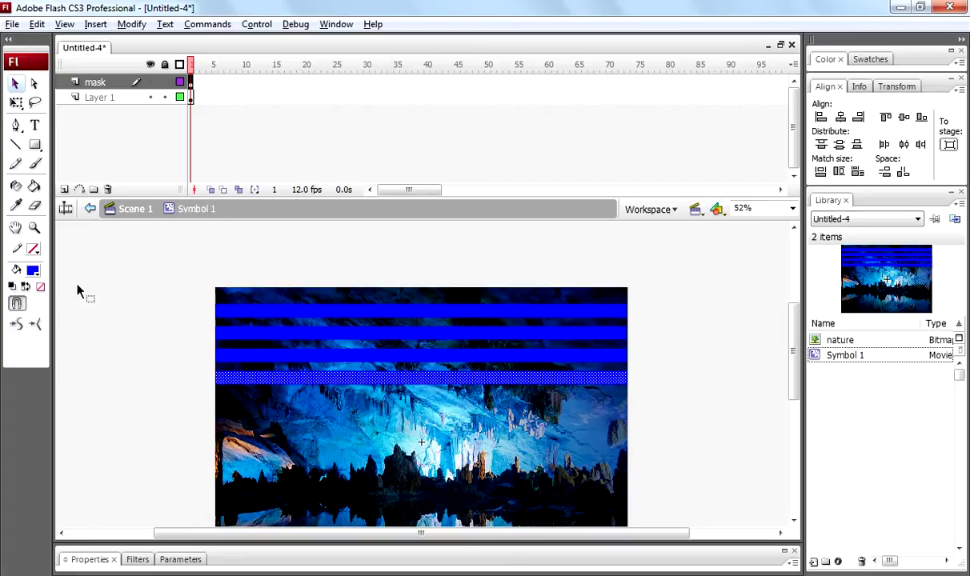
{"action": "key", "text": "ctrl+d"}
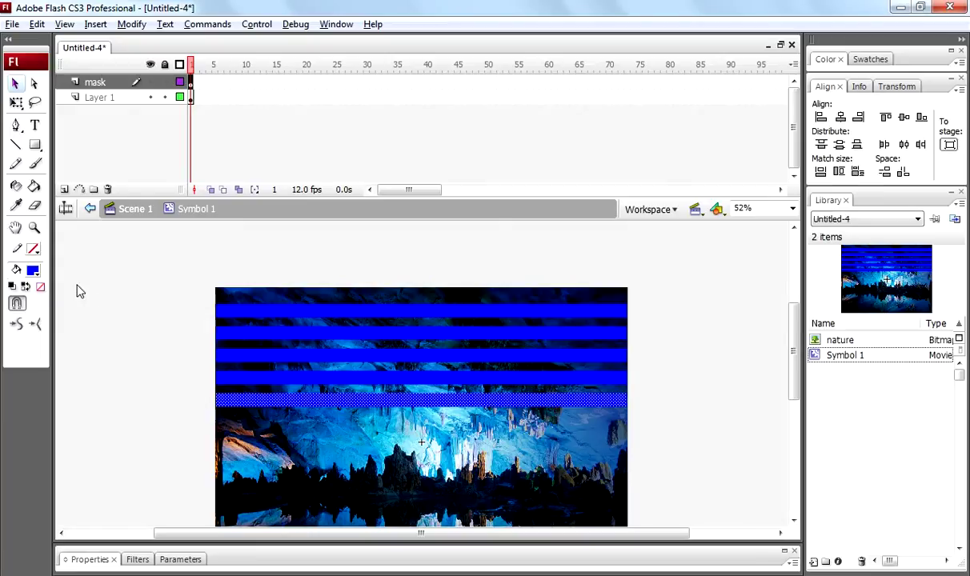
{"action": "key", "text": "shift+Down"}
{"action": "key", "text": "ctrl+d"}
{"action": "key", "text": "shift+Down"}
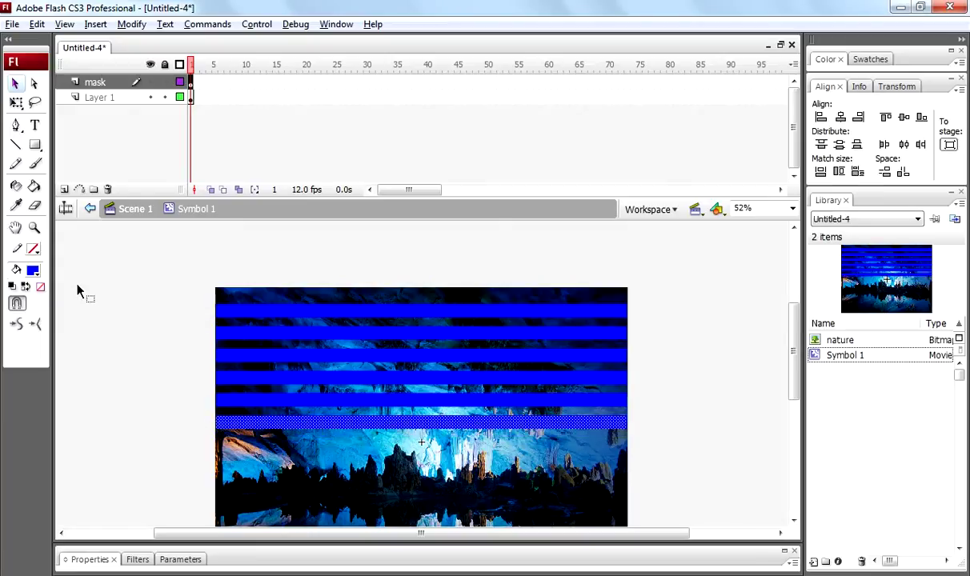
{"action": "key", "text": "ctrl+d"}
{"action": "key", "text": "shift+Down"}
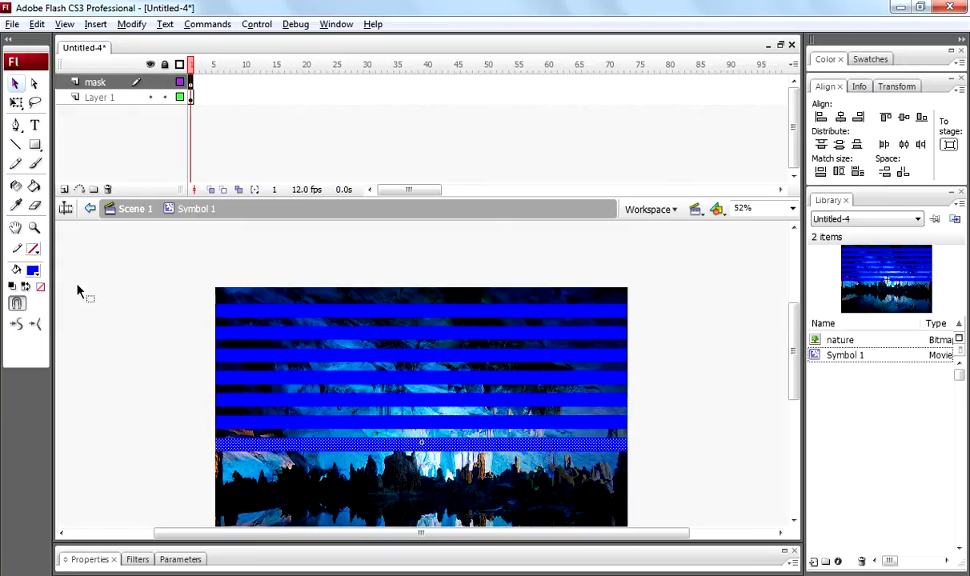
{"action": "key", "text": "ctrl+d"}
{"action": "key", "text": "shift+Down"}
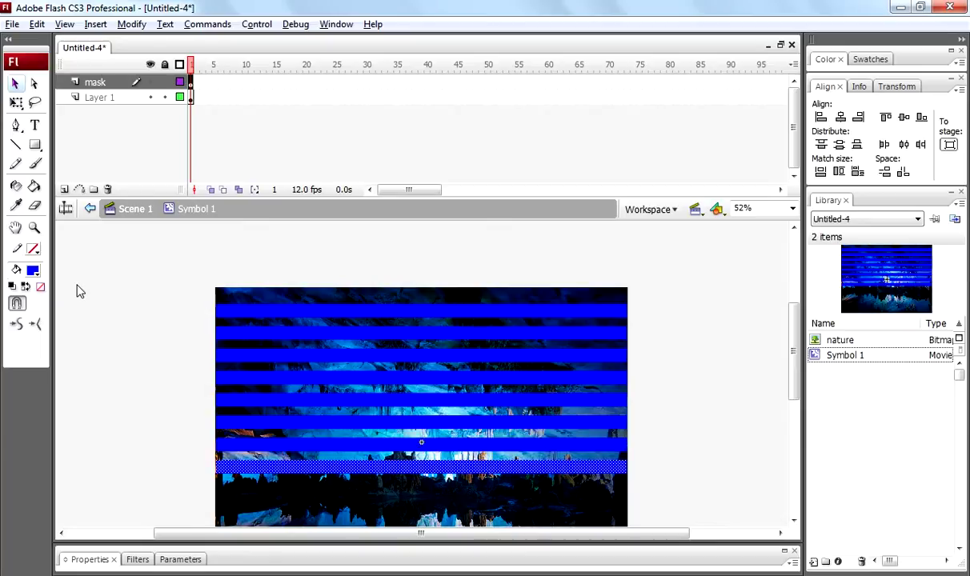
{"action": "key", "text": "ctrl+d"}
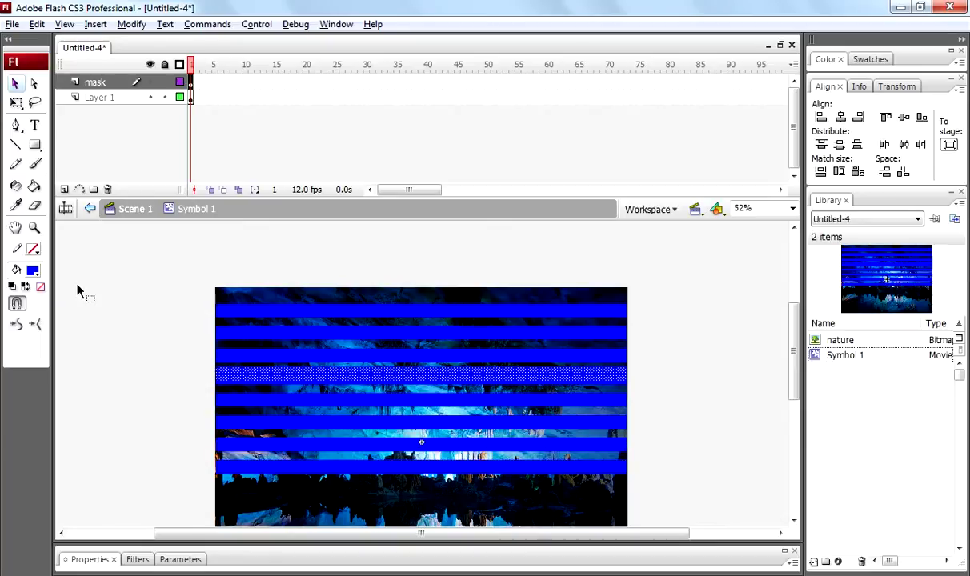
{"action": "key", "text": "ctrl+z"}
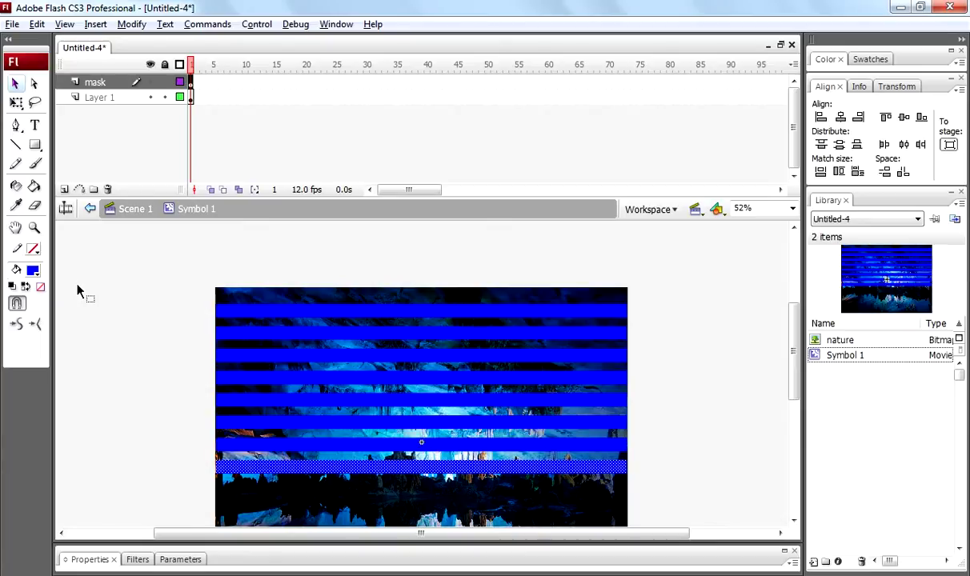
{"action": "key", "text": "ctrl+d"}
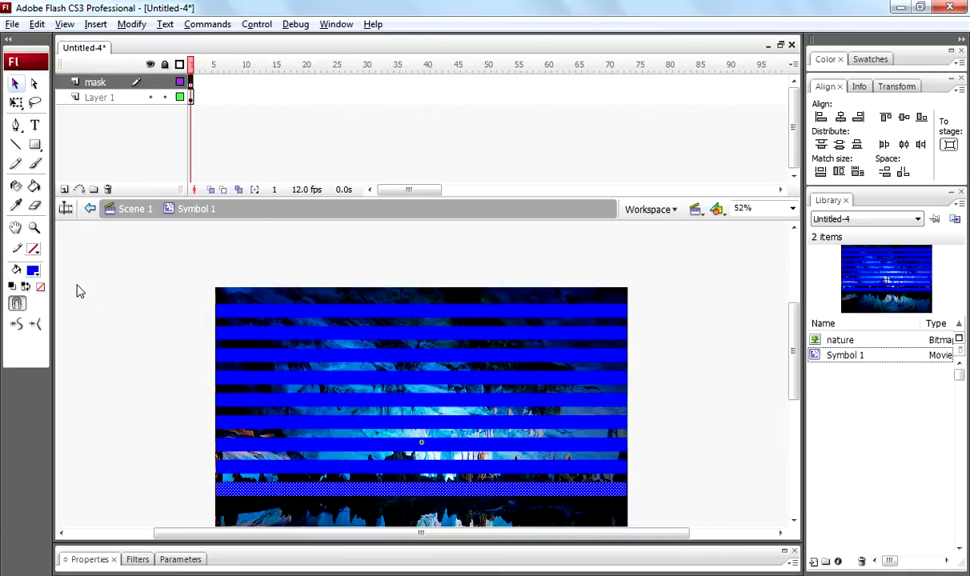
{"action": "key", "text": "ctrl+d"}
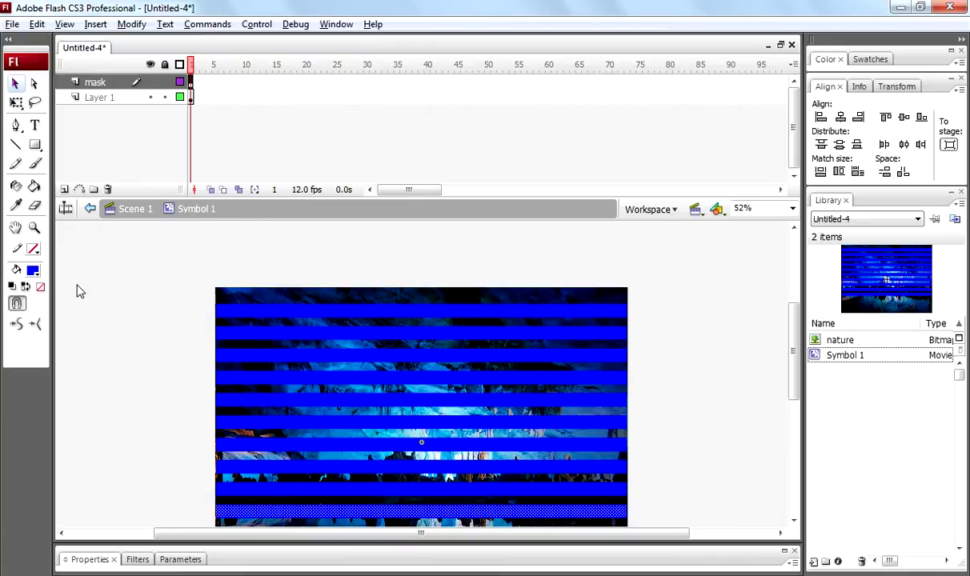
{"action": "scroll", "coordinate": [78, 291], "scroll_direction": "down", "scroll_amount": 3}
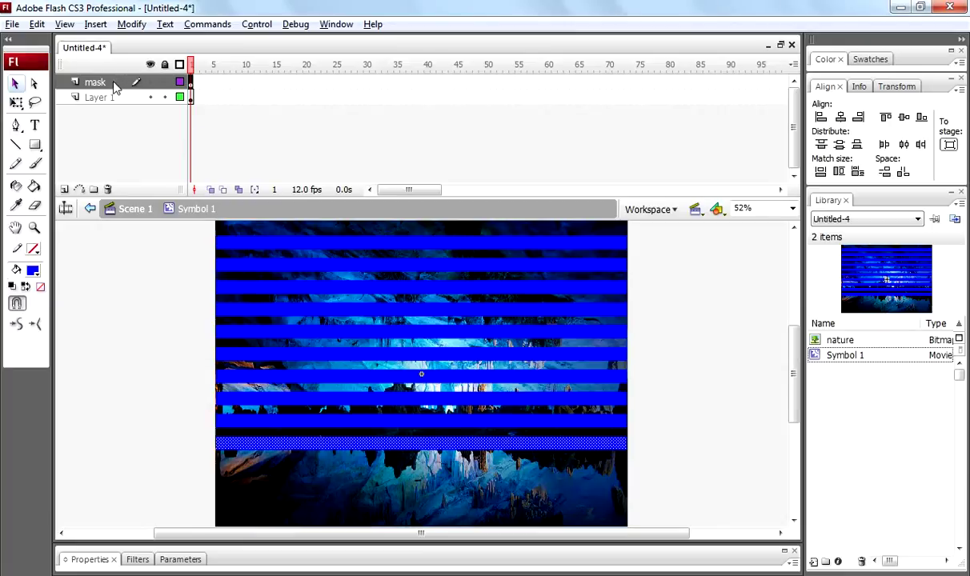
Select all the blue stripes through frame 1 of the mask layer.
{"action": "left_click", "coordinate": [192, 86]}
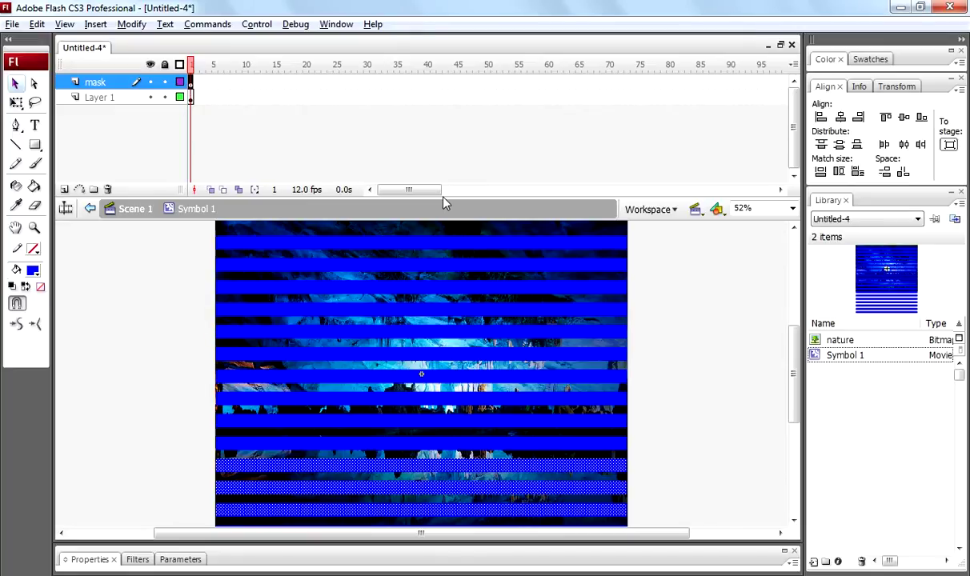
{"action": "left_click_drag", "start_coordinate": [411, 195], "coordinate": [507, 193]}
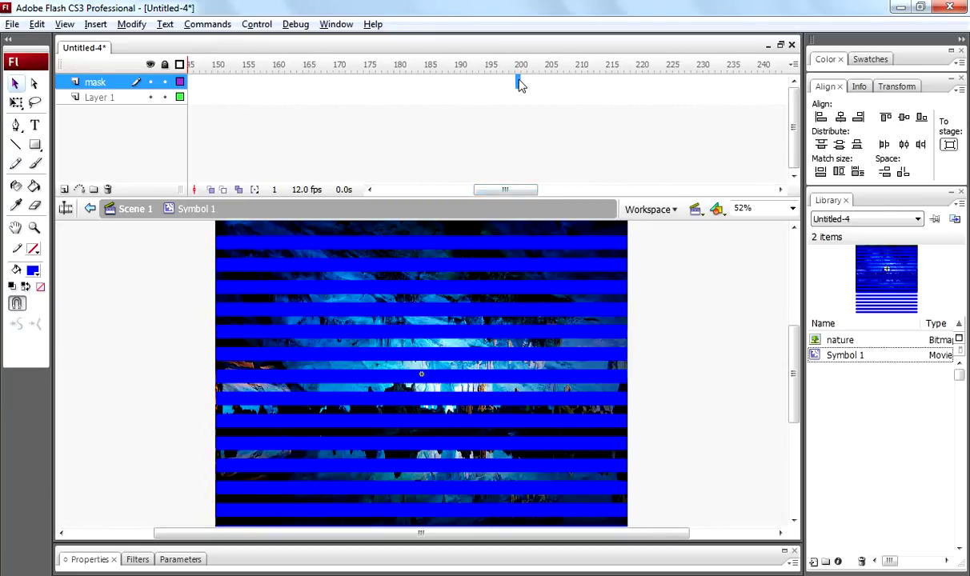
Add a keyframe at frame 200 on the mask layer and extend Layer 1 to frame 200.
{"action": "right_click", "coordinate": [519, 83]}
{"action": "left_click", "coordinate": [552, 167]}
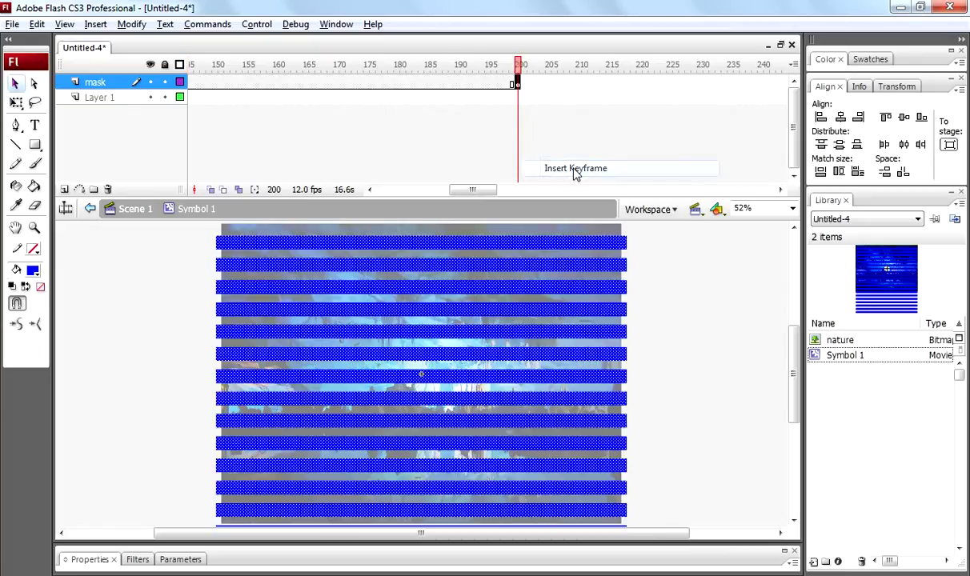
{"action": "left_click", "coordinate": [517, 97]}
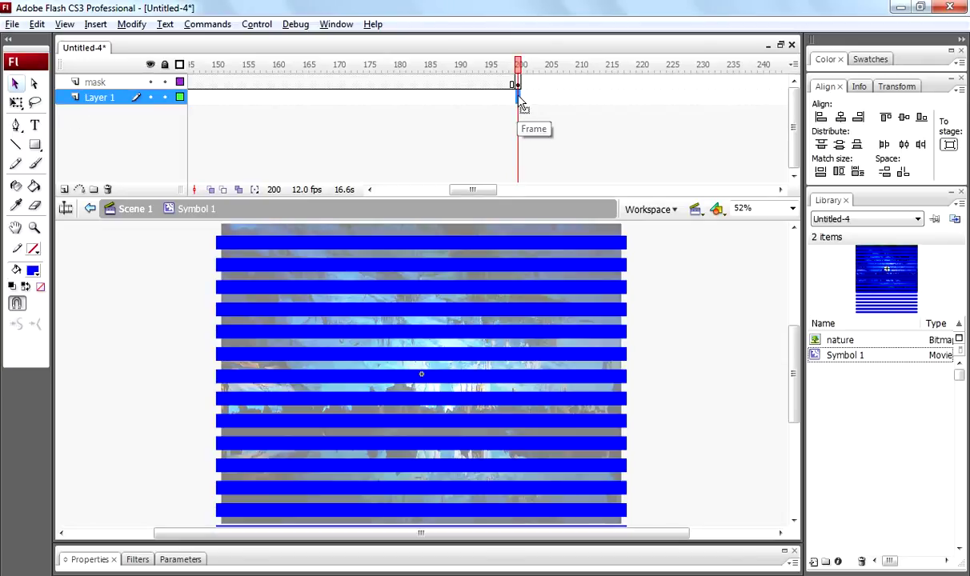
{"action": "right_click", "coordinate": [522, 107]}
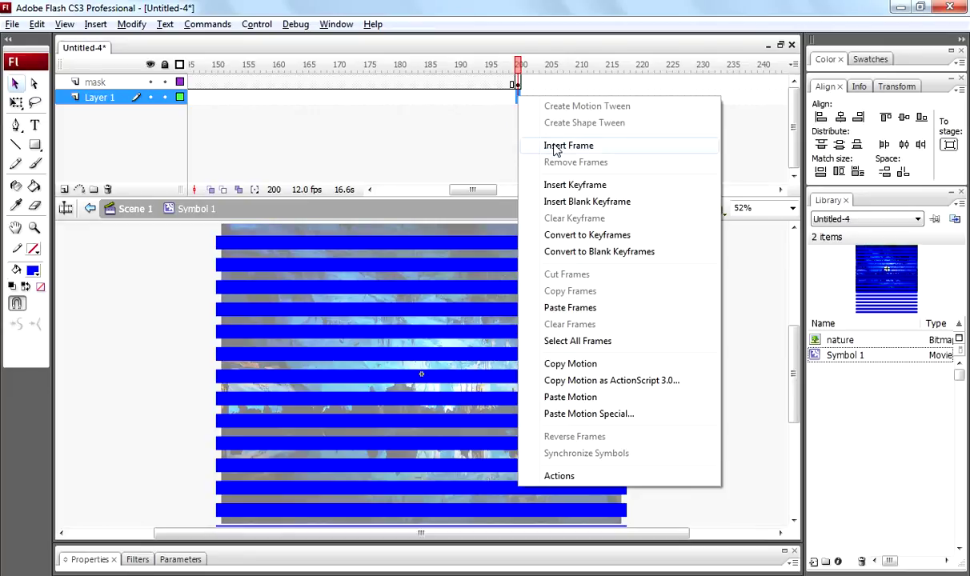
{"action": "left_click", "coordinate": [556, 147]}
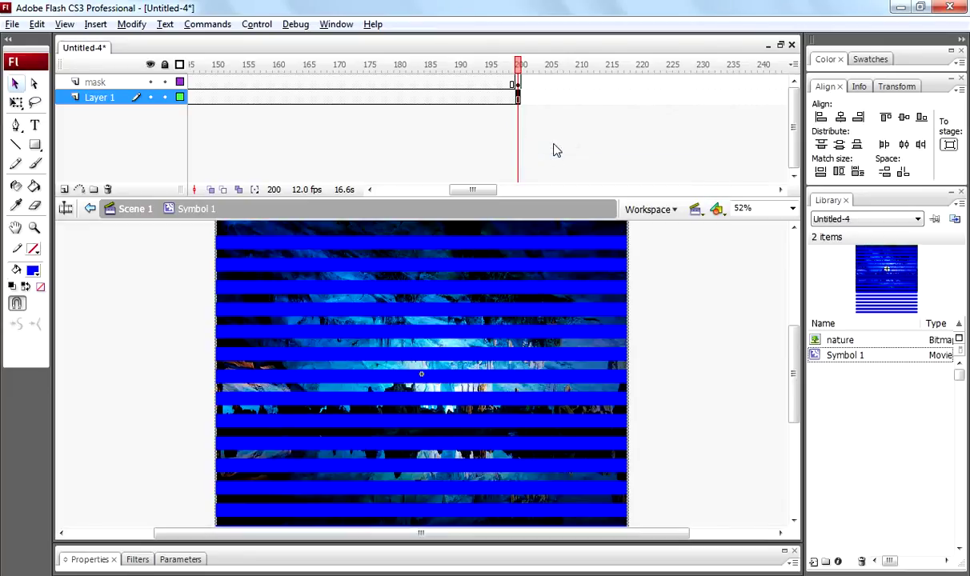
{"action": "left_click_drag", "start_coordinate": [471, 190], "coordinate": [373, 190]}
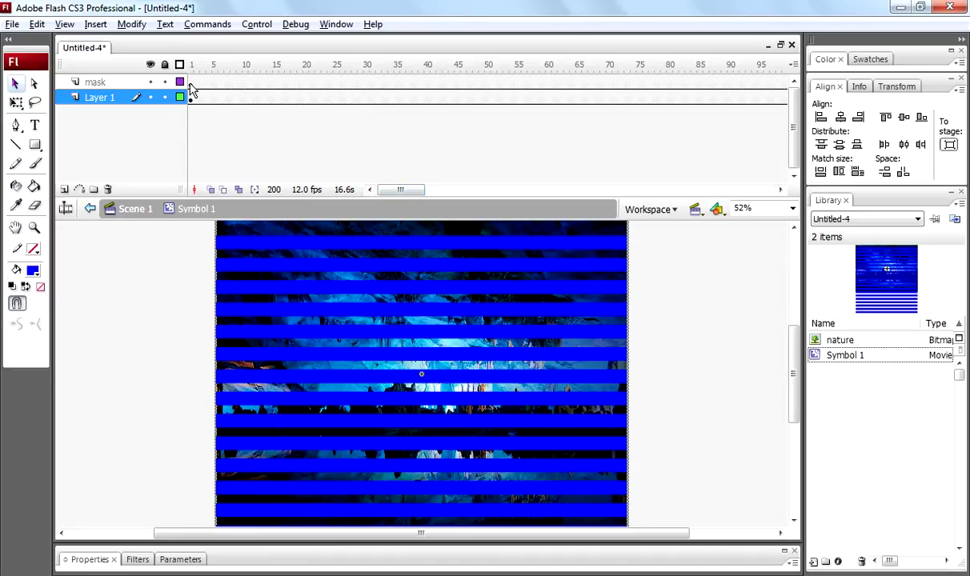
{"action": "left_click", "coordinate": [191, 83]}
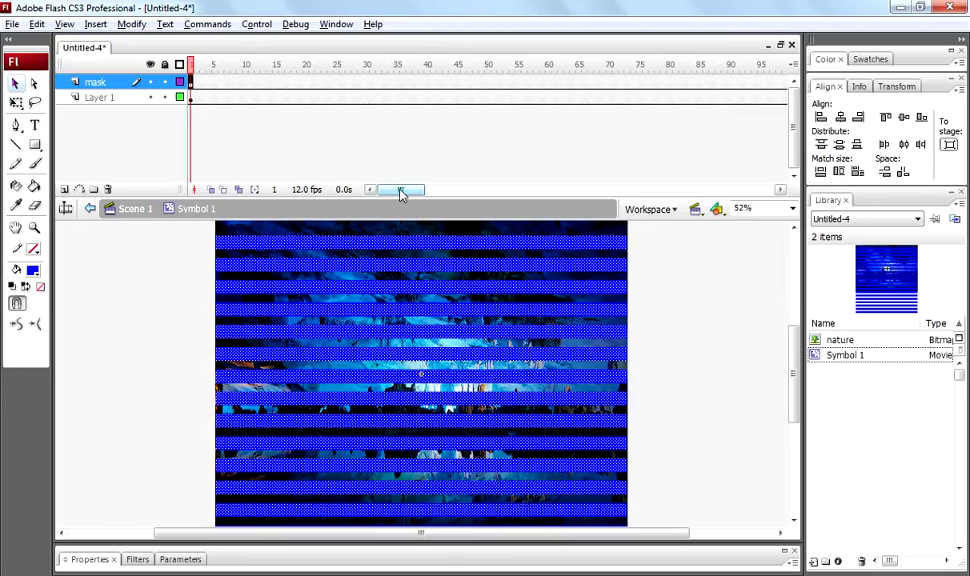
{"action": "left_click_drag", "start_coordinate": [405, 190], "coordinate": [478, 190]}
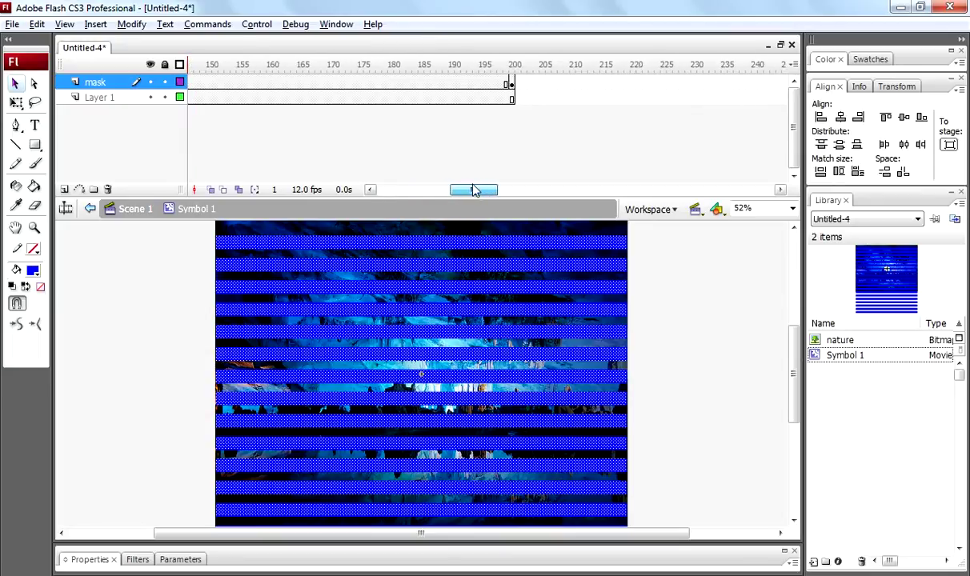
At frame 200, move the stripe group down so only the lake reflection is covered.
{"action": "left_click", "coordinate": [513, 84]}
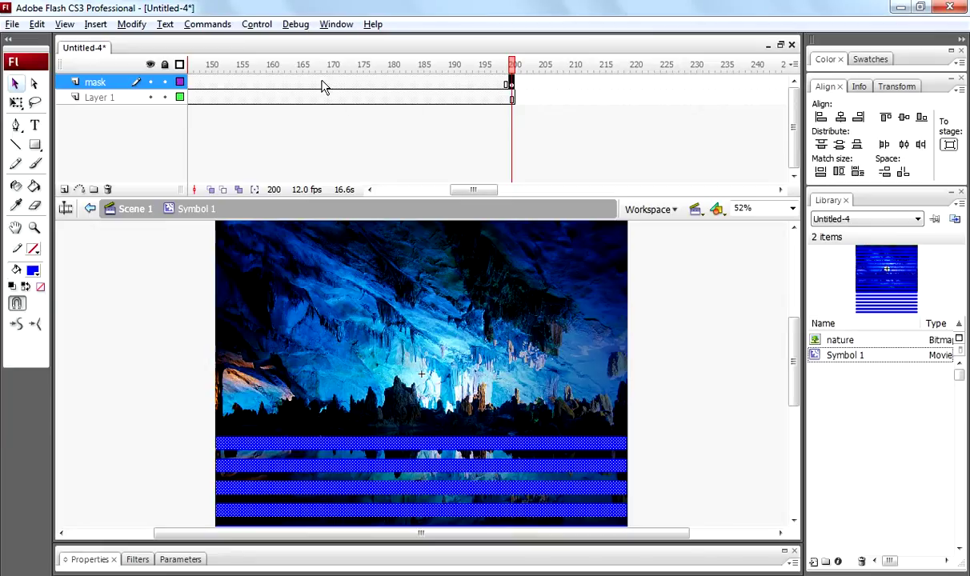
{"action": "left_click", "coordinate": [441, 190]}
{"action": "left_click_drag", "start_coordinate": [404, 192], "coordinate": [384, 194]}
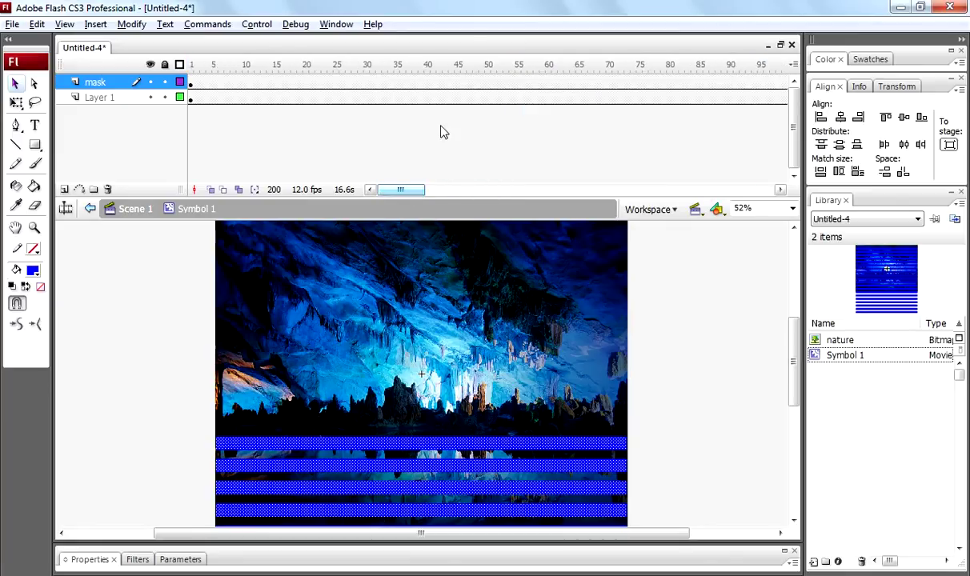
Apply a motion tween to the mask layer and scrub the timeline to preview the sliding stripes.
{"action": "left_click", "coordinate": [453, 84]}
{"action": "right_click", "coordinate": [453, 83]}
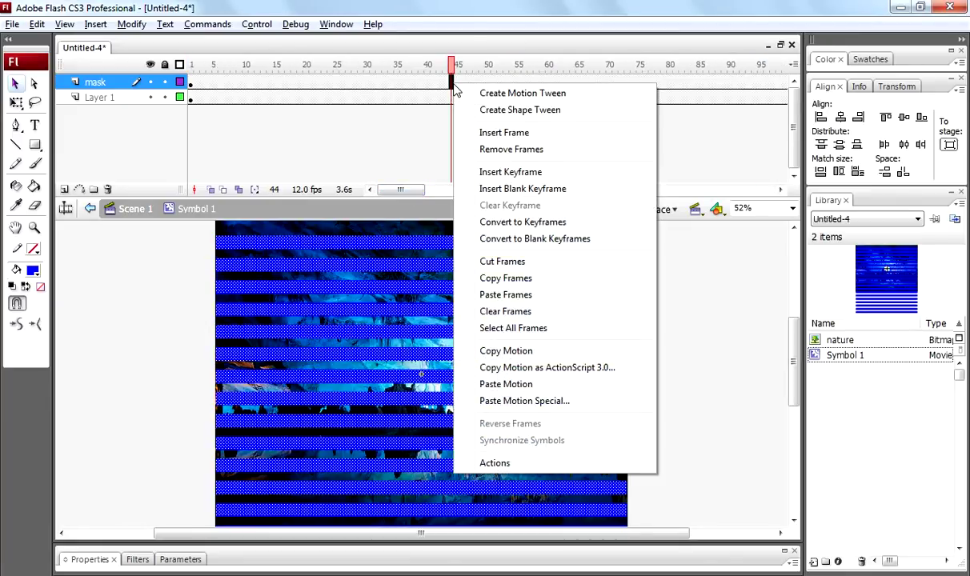
{"action": "left_click", "coordinate": [493, 94]}
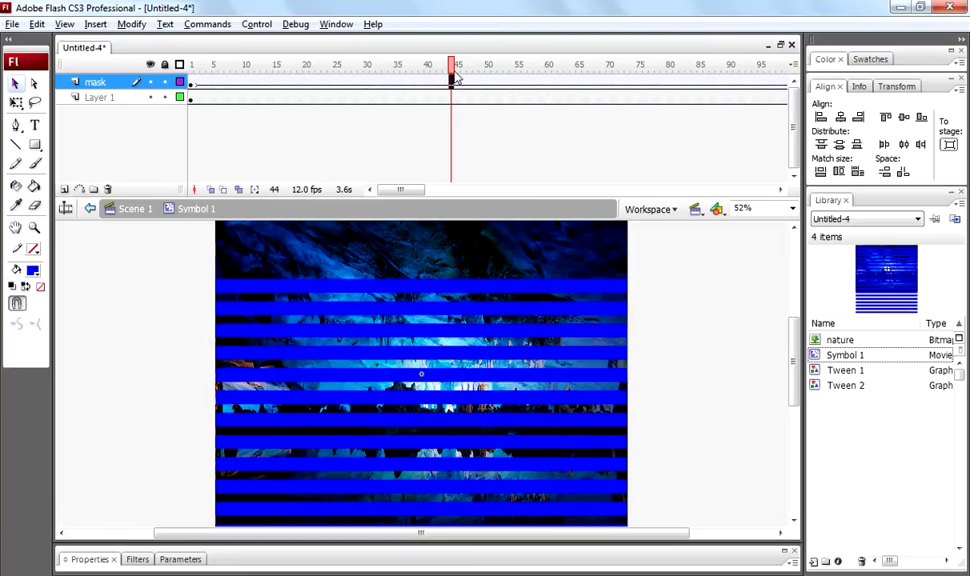
{"action": "left_click_drag", "start_coordinate": [437, 69], "coordinate": [168, 64]}
{"action": "left_click_drag", "start_coordinate": [464, 190], "coordinate": [397, 191]}
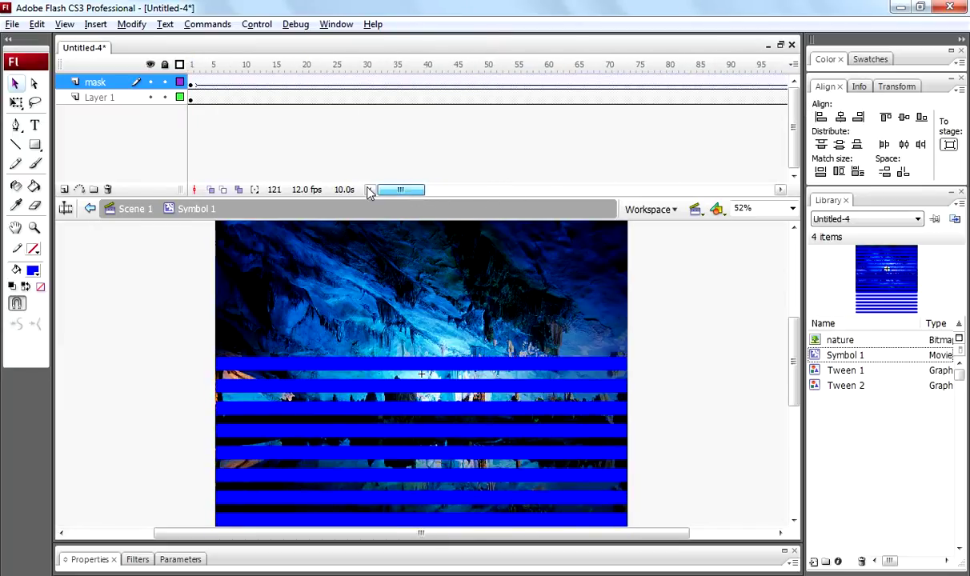
Convert the striped layer into a mask over the cave image on Layer 1.
{"action": "left_click", "coordinate": [103, 83]}
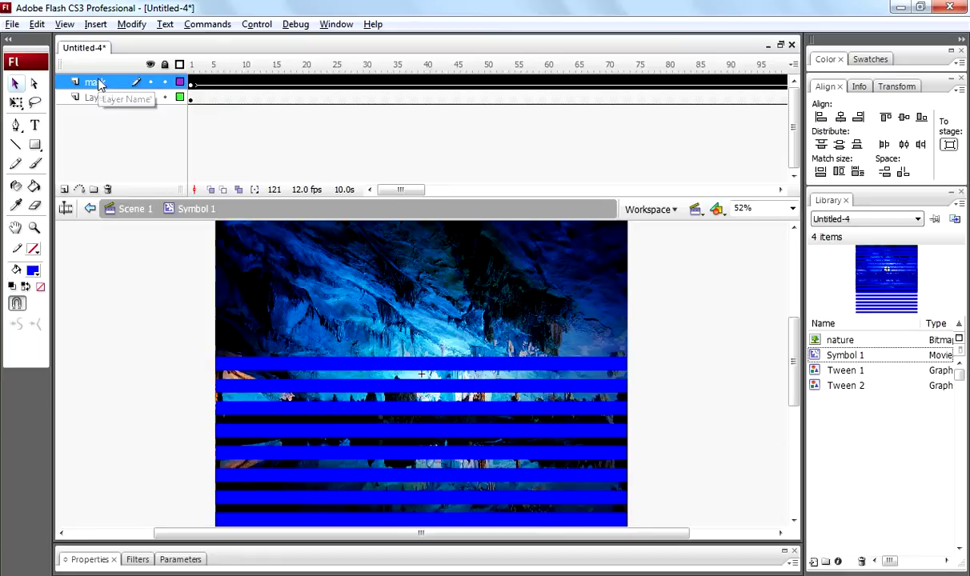
{"action": "right_click", "coordinate": [99, 84]}
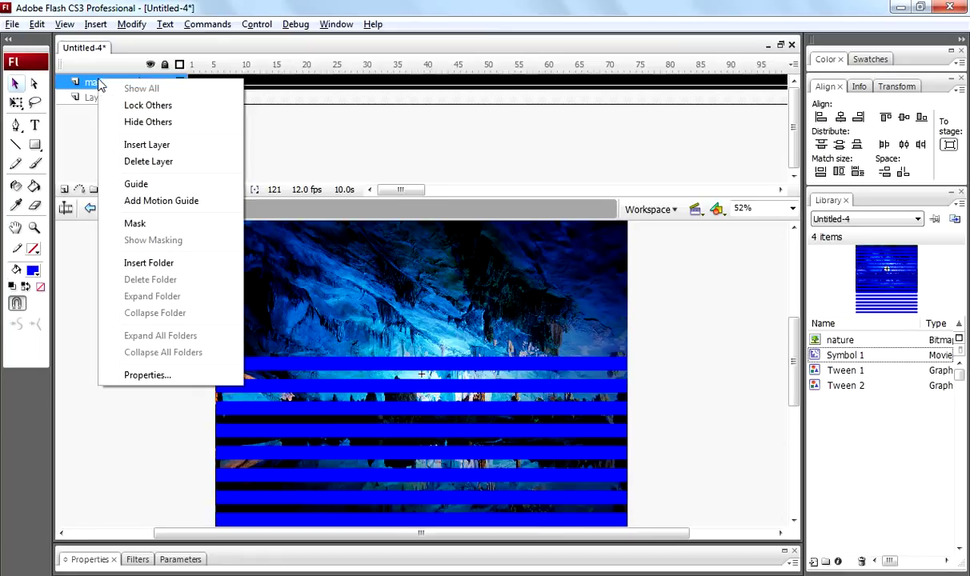
{"action": "left_click", "coordinate": [157, 229]}
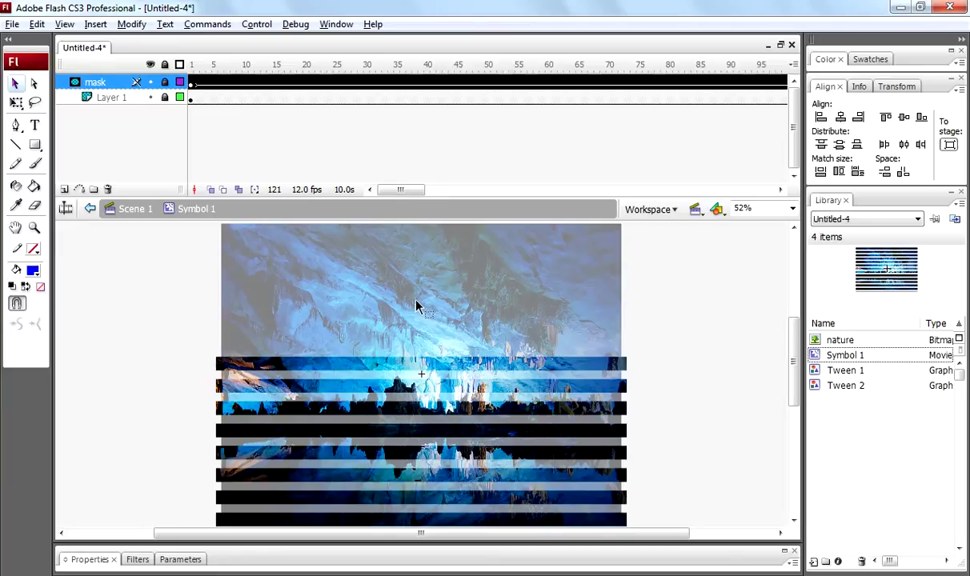
In Scene 1, narrow the striped clip to the image's edges with Free Transform, then test the movie.
{"action": "left_click", "coordinate": [136, 212]}
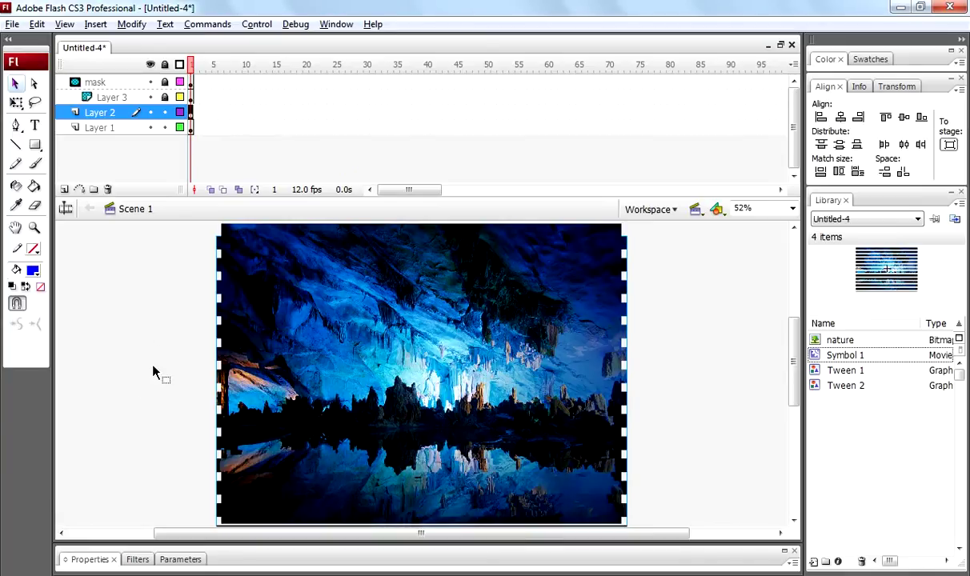
{"action": "left_click", "coordinate": [192, 406]}
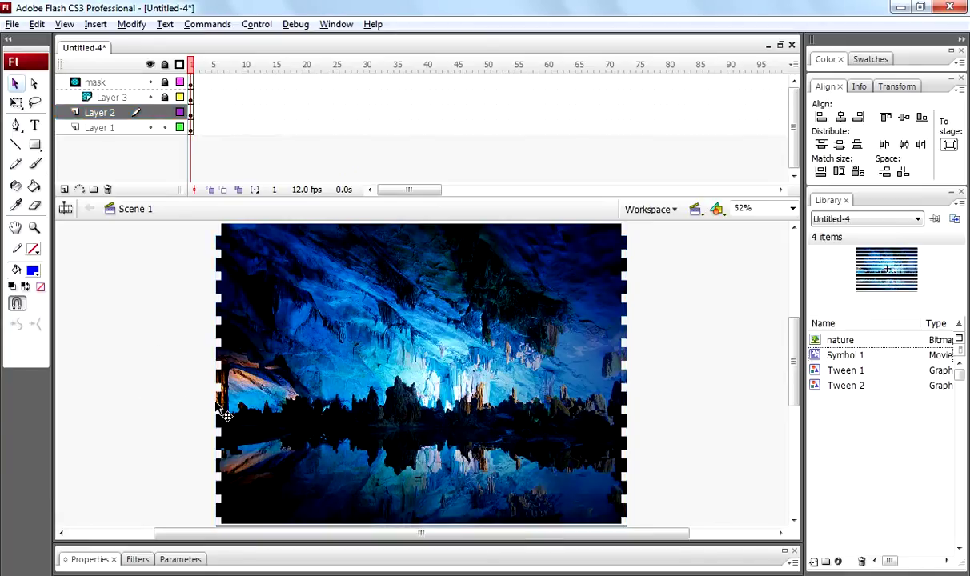
{"action": "left_click_drag", "start_coordinate": [227, 414], "coordinate": [230, 413]}
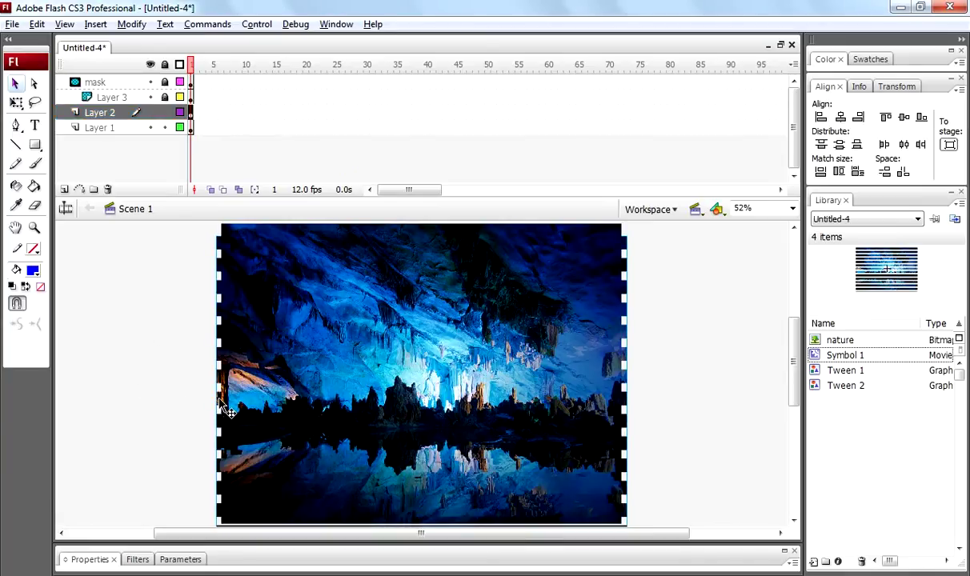
{"action": "key", "text": "q"}
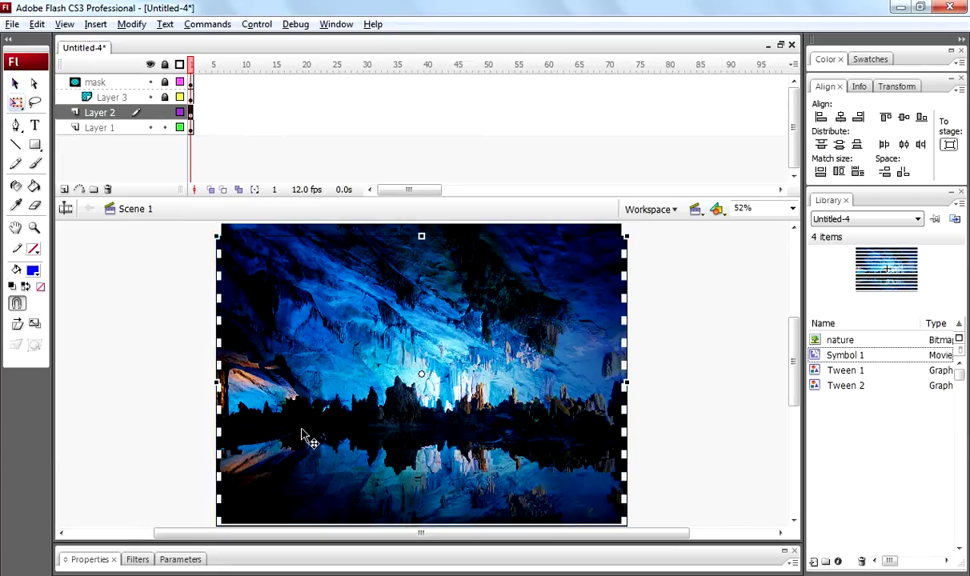
{"action": "left_click", "coordinate": [625, 384]}
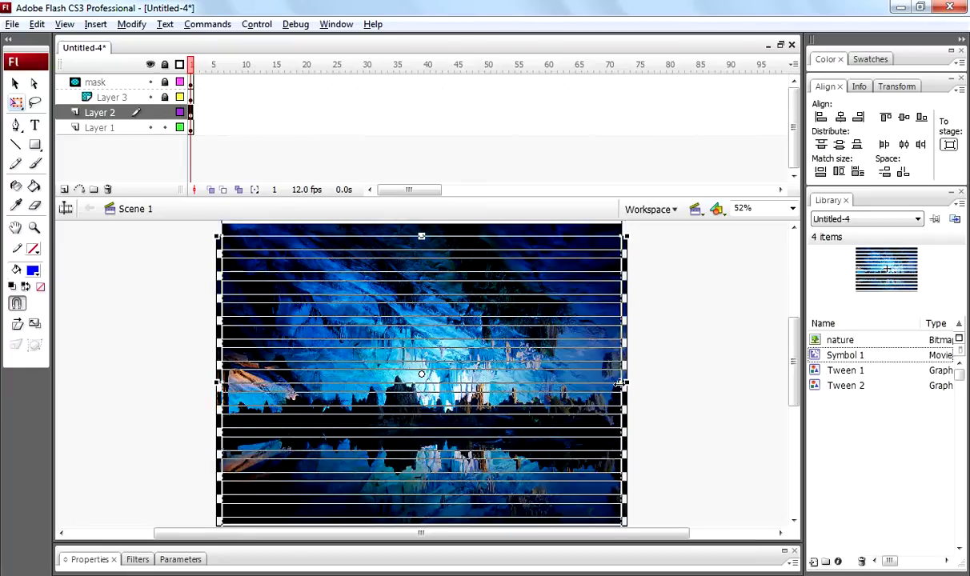
{"action": "left_click_drag", "start_coordinate": [620, 384], "coordinate": [621, 383]}
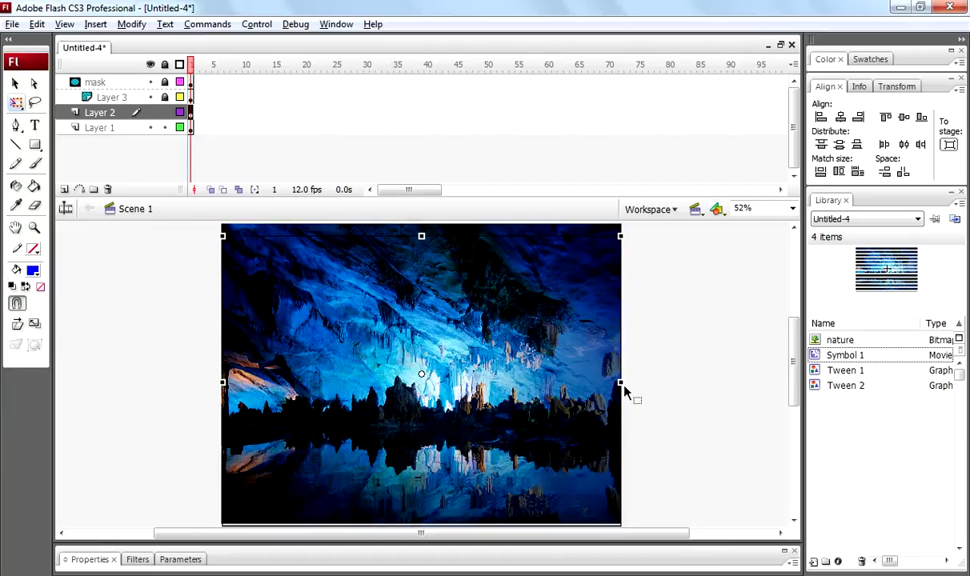
{"action": "left_click", "coordinate": [667, 372]}
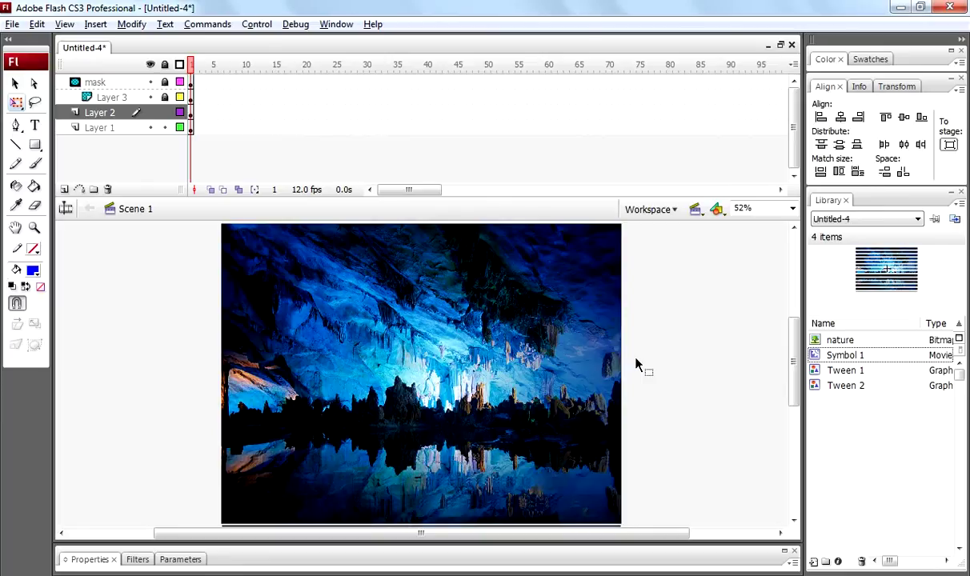
{"action": "key", "text": "ctrl+Return"}
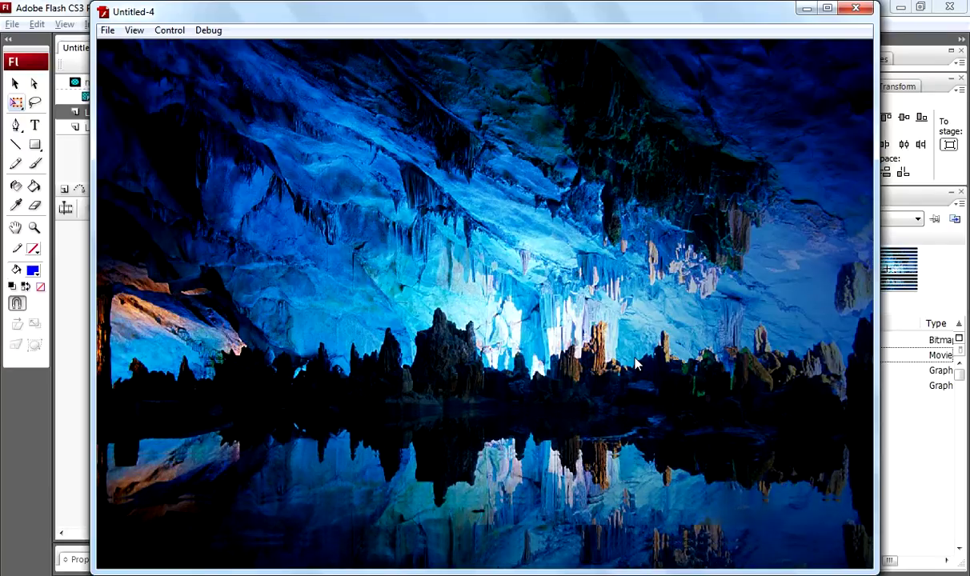
{"action": "left_click", "coordinate": [856, 8]}
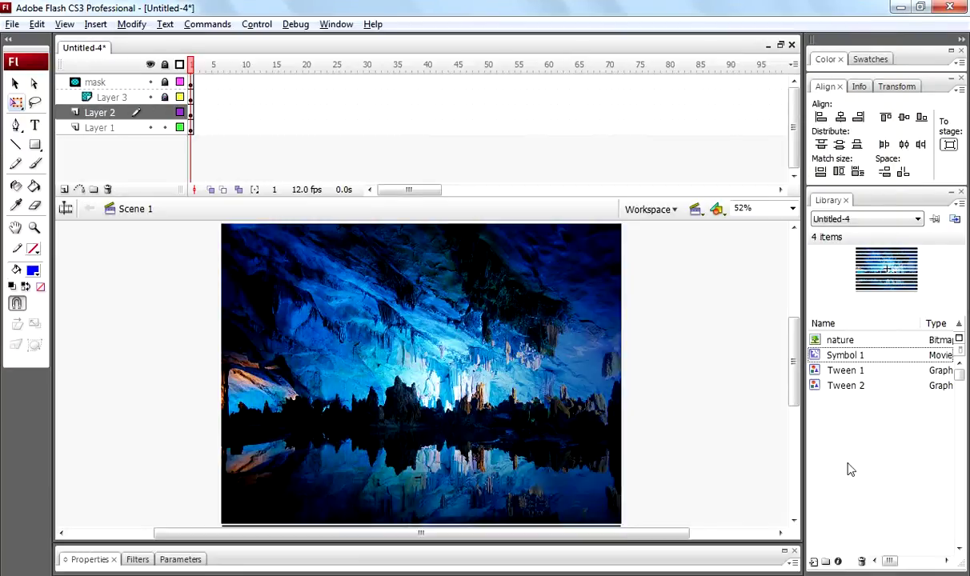
Open Symbol 1 from the Library and move the stripe tween's end keyframe to frame 300.
{"action": "left_click", "coordinate": [830, 360]}
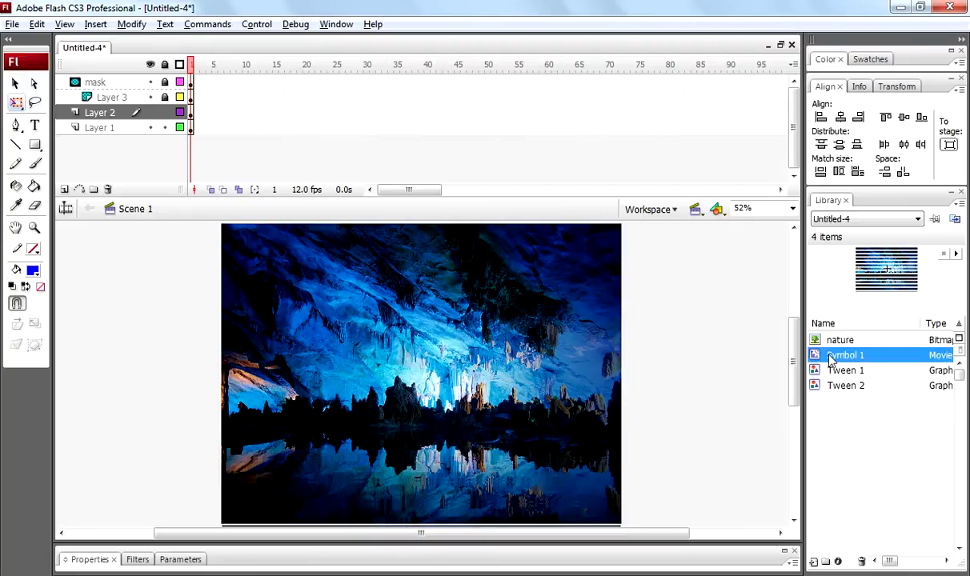
{"action": "double_click", "coordinate": [816, 358]}
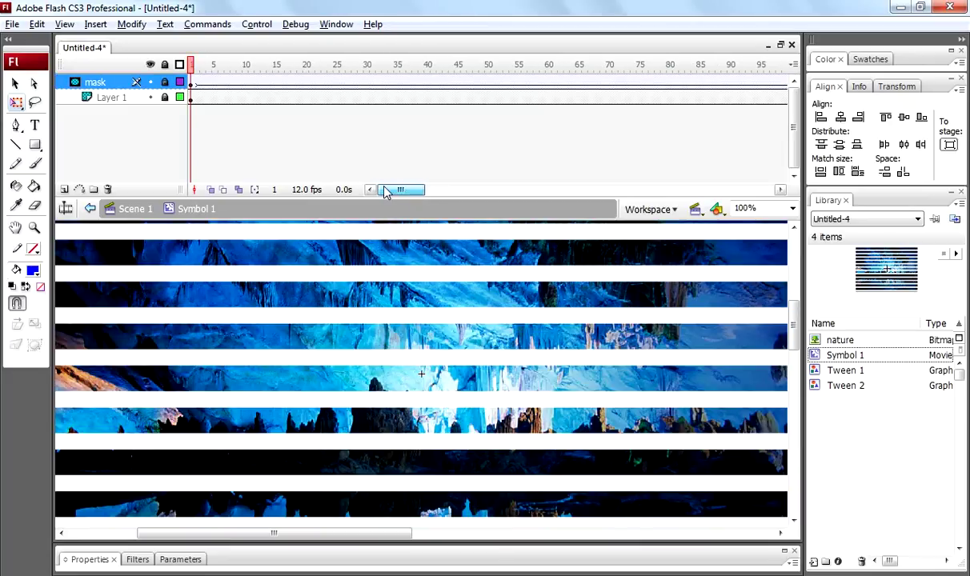
{"action": "left_click_drag", "start_coordinate": [390, 189], "coordinate": [465, 197]}
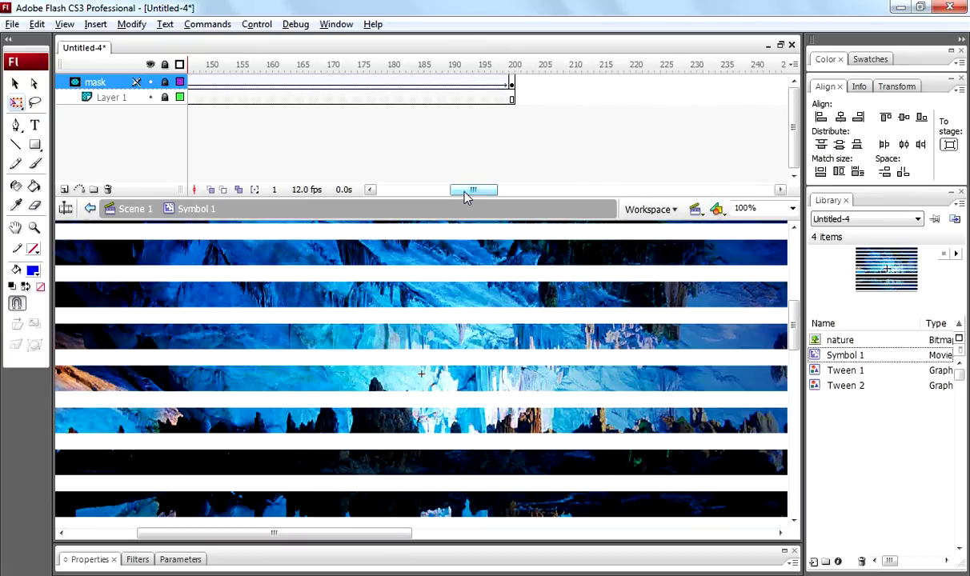
{"action": "left_click", "coordinate": [512, 84]}
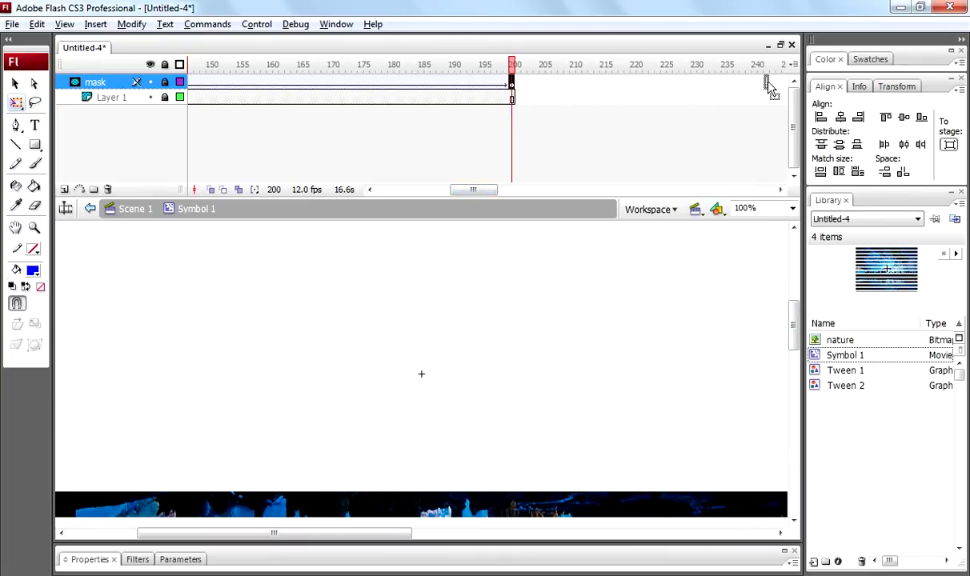
{"action": "mouse_move", "coordinate": [775, 88]}
{"action": "left_mouse_down"}
{"action": "mouse_move", "coordinate": [792, 90]}
{"action": "mouse_move", "coordinate": [573, 88]}
{"action": "left_mouse_up"}
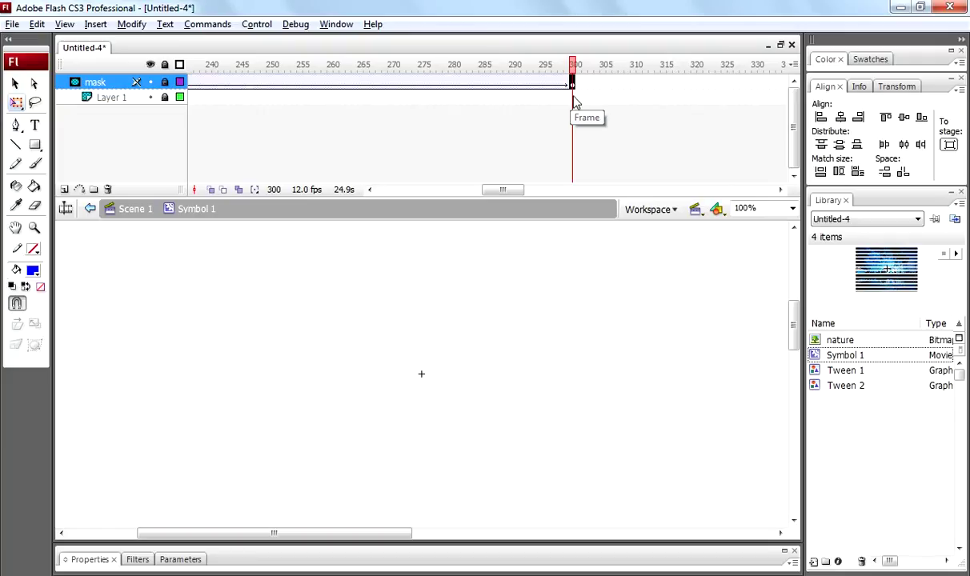
Extend Layer 1 to frame 300 and return to Scene 1.
{"action": "right_click", "coordinate": [575, 97]}
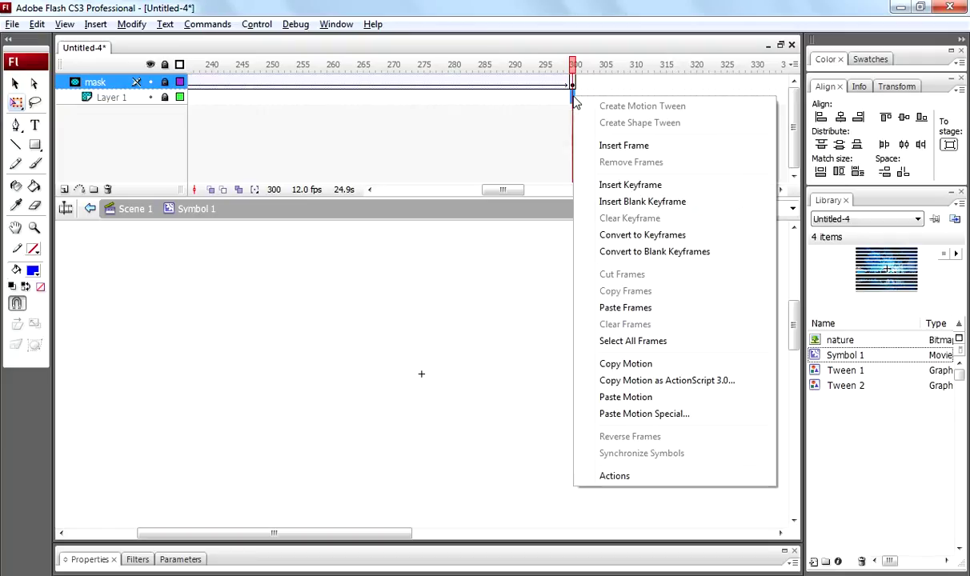
{"action": "left_click", "coordinate": [623, 146]}
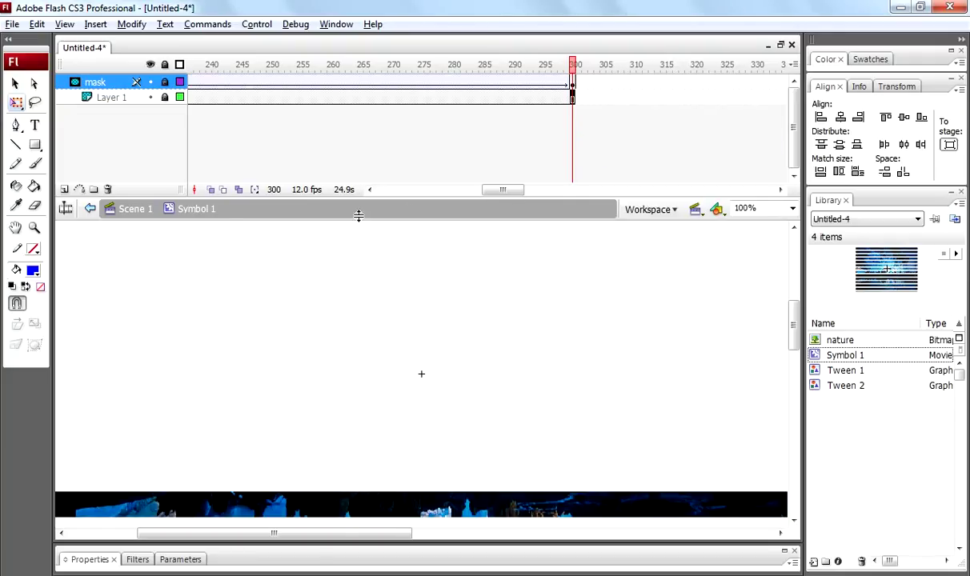
{"action": "left_click", "coordinate": [135, 209]}
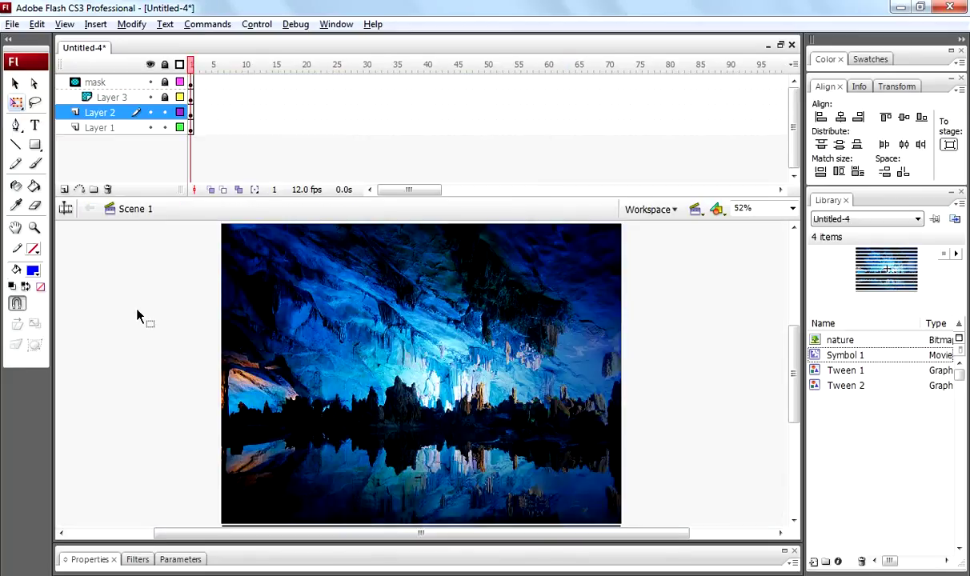
Test the movie with Ctrl+Enter to view the slower ripple.
{"action": "key", "text": "ctrl+Return"}
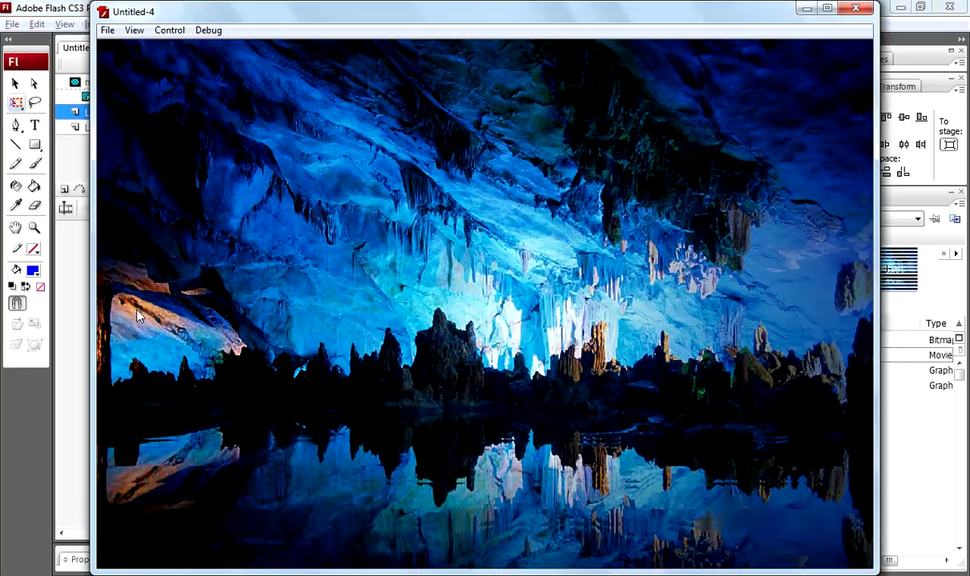